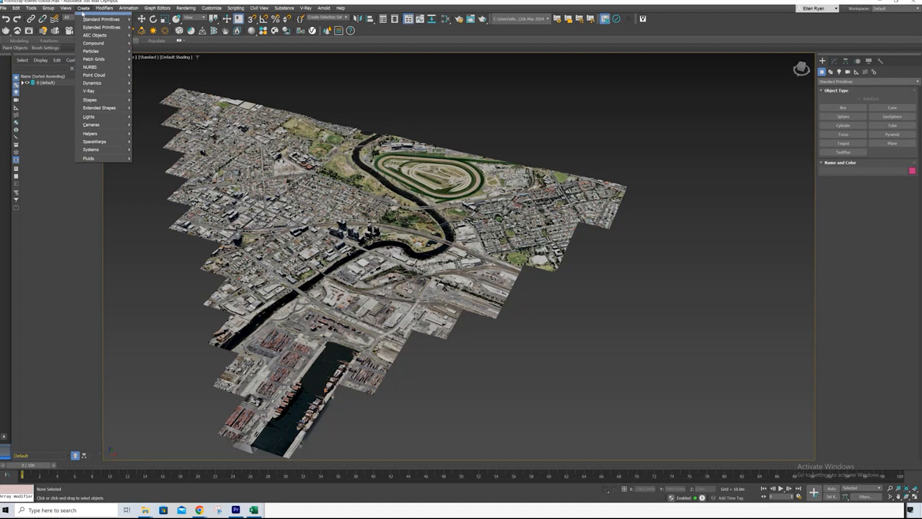
- Draw a NURBS point curve across the city model as a path over the rail yards, river and towers
{"action": "mouse_move", "coordinate": [92, 67]}
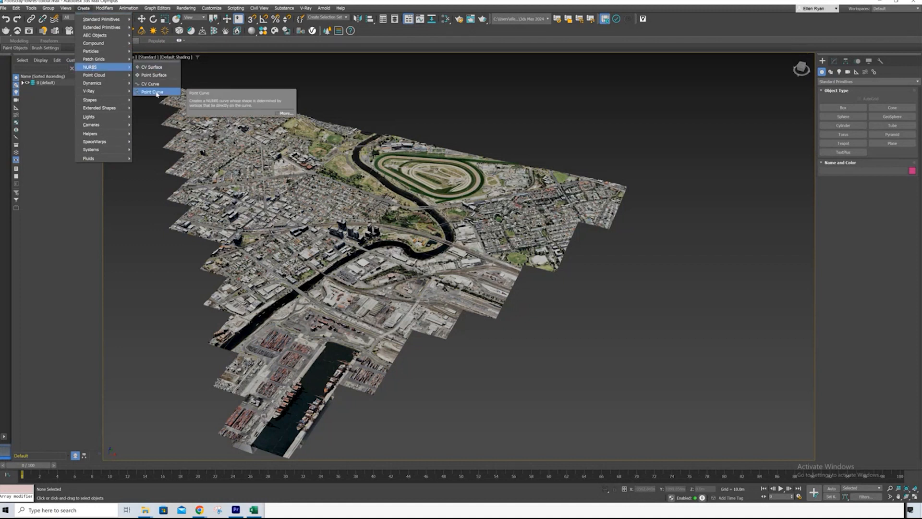
{"action": "left_click", "coordinate": [156, 92]}
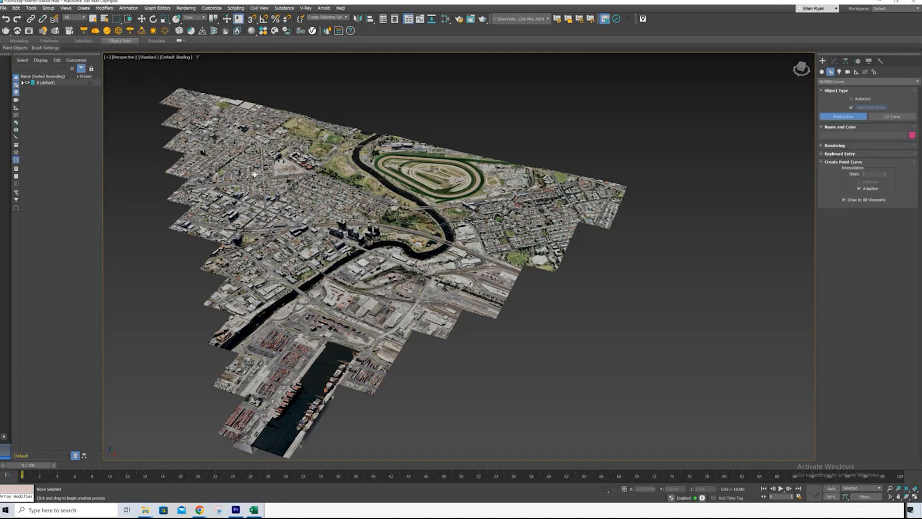
{"action": "scroll", "coordinate": [279, 221], "scroll_direction": "up", "scroll_amount": 3}
{"action": "scroll", "coordinate": [295, 220], "scroll_direction": "up", "scroll_amount": 4}
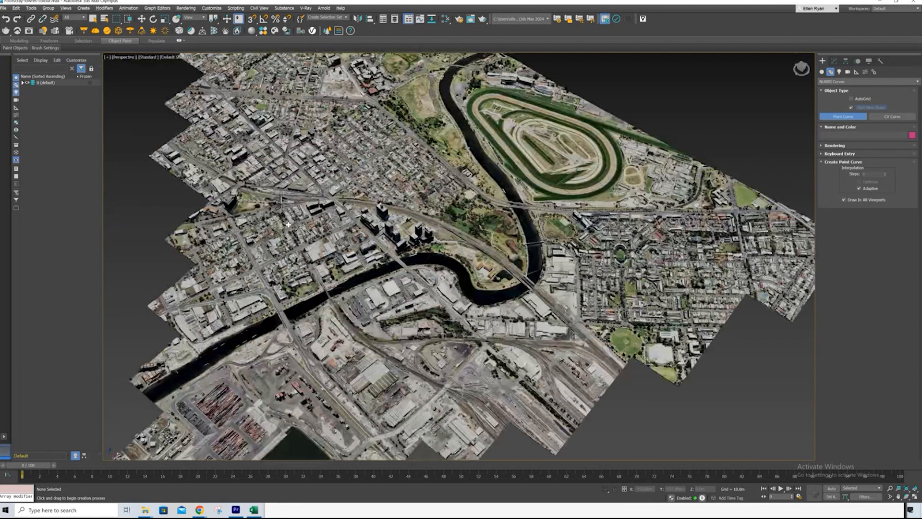
{"action": "scroll", "coordinate": [284, 226], "scroll_direction": "up", "scroll_amount": 3}
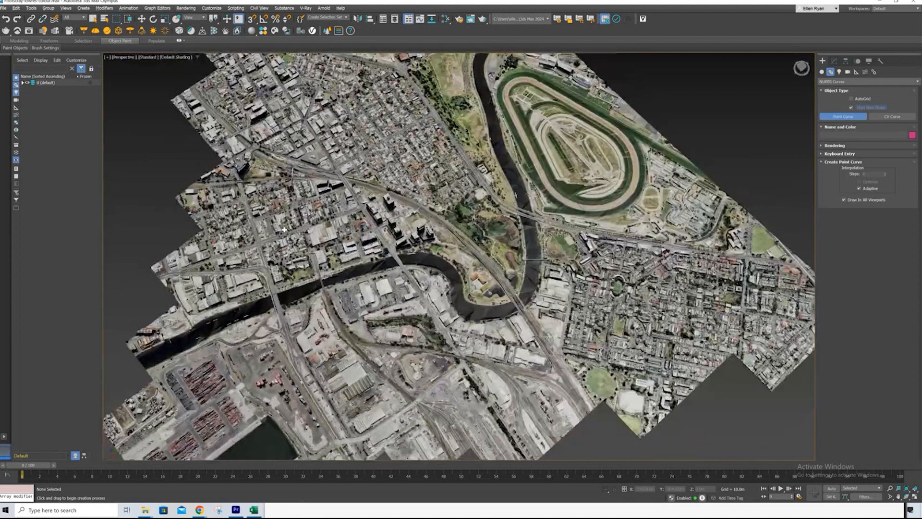
{"action": "middle_click_drag", "start_coordinate": [284, 230], "coordinate": [436, 307], "text": "alt"}
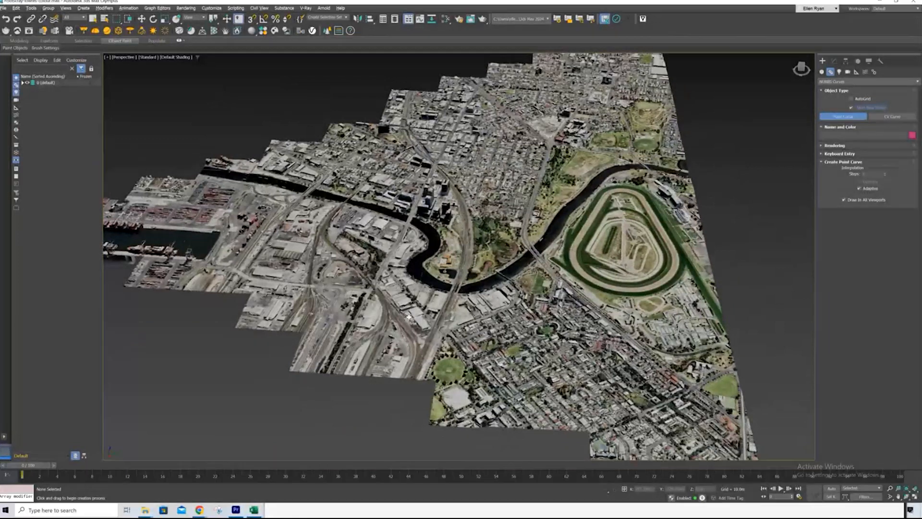
{"action": "scroll", "coordinate": [425, 289], "scroll_direction": "up", "scroll_amount": 3}
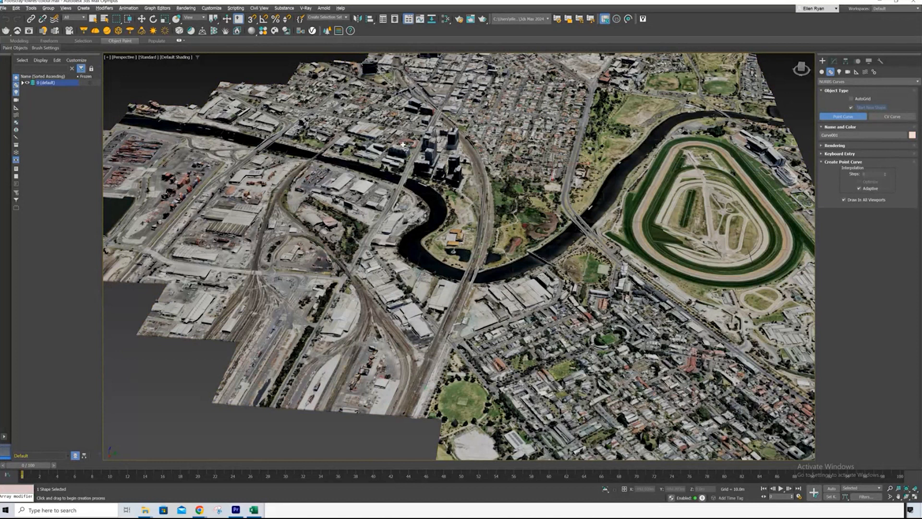
- End the curve creation and make the new curve the selected object, undoing any wrong selection
{"action": "scroll", "coordinate": [402, 144], "scroll_direction": "down", "scroll_amount": 5}
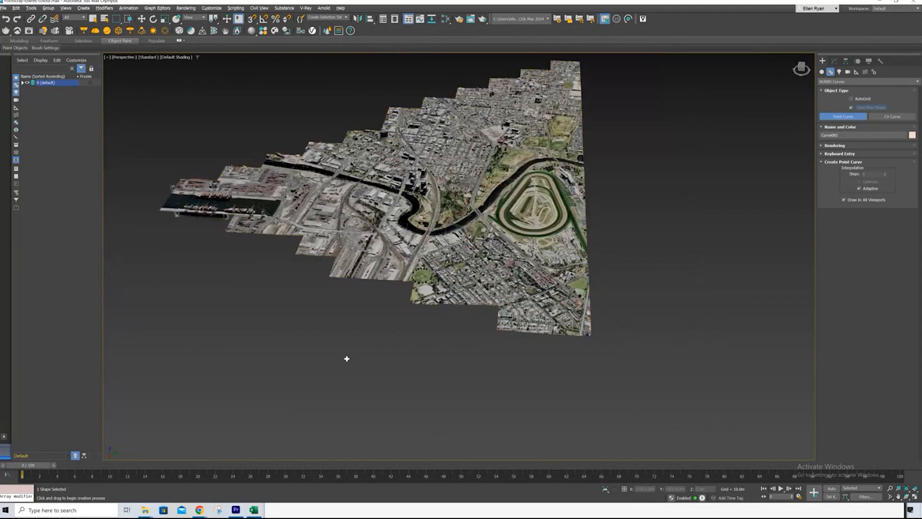
{"action": "middle_click_drag", "start_coordinate": [339, 365], "coordinate": [344, 352], "text": "alt"}
{"action": "scroll", "coordinate": [393, 277], "scroll_direction": "up", "scroll_amount": 6}
{"action": "middle_click_drag", "start_coordinate": [393, 277], "coordinate": [384, 307], "text": "alt"}
{"action": "scroll", "coordinate": [387, 275], "scroll_direction": "up", "scroll_amount": 5}
{"action": "scroll", "coordinate": [380, 276], "scroll_direction": "down", "scroll_amount": 6}
{"action": "scroll", "coordinate": [408, 193], "scroll_direction": "down", "scroll_amount": 5}
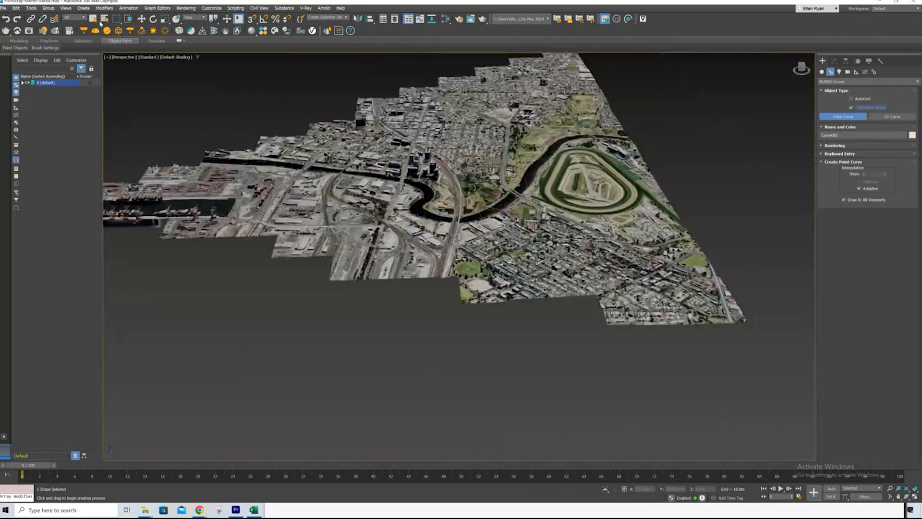
{"action": "left_click", "coordinate": [93, 19]}
{"action": "scroll", "coordinate": [496, 191], "scroll_direction": "up", "scroll_amount": 5}
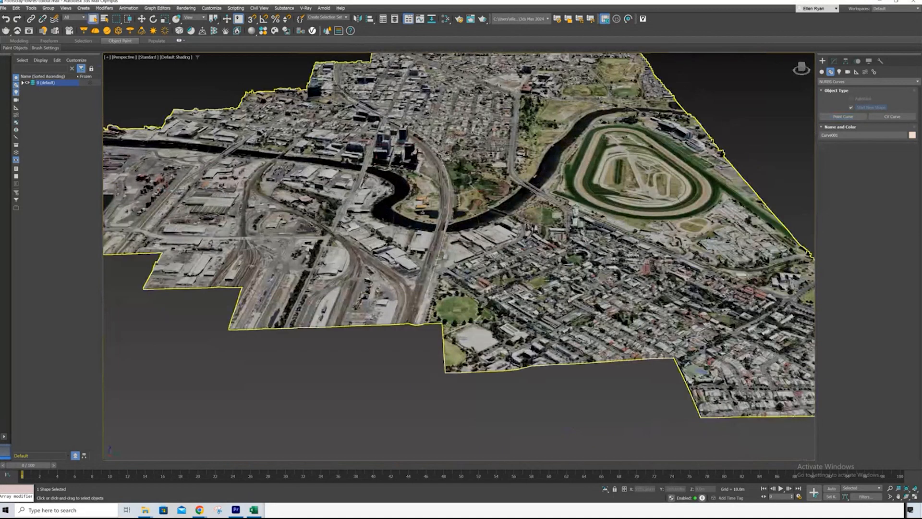
{"action": "left_click", "coordinate": [676, 197]}
{"action": "middle_click_drag", "start_coordinate": [487, 293], "coordinate": [488, 271], "text": "alt"}
{"action": "key", "text": "ctrl+z"}
{"action": "middle_click_drag", "start_coordinate": [546, 196], "coordinate": [546, 226], "text": "alt"}
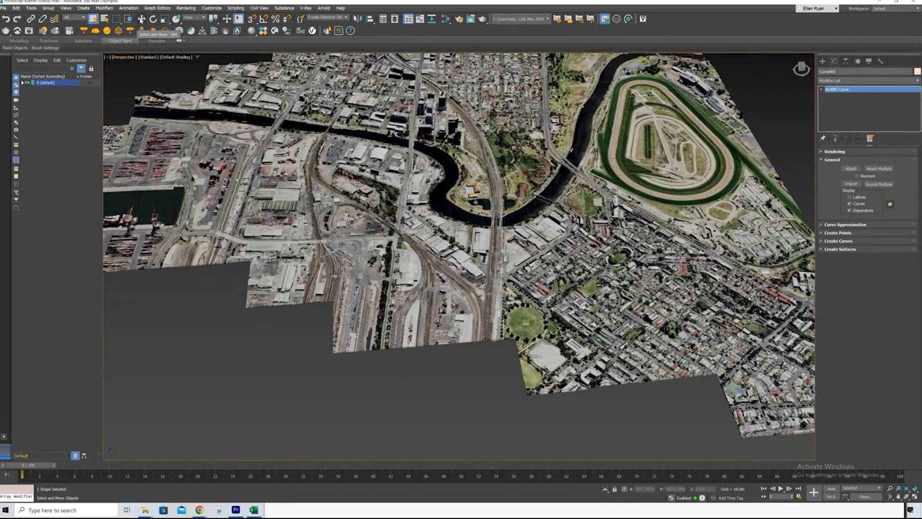
- Raise the whole curve to an absolute Z height of 20 m with exact move values
{"action": "right_click", "coordinate": [142, 20]}
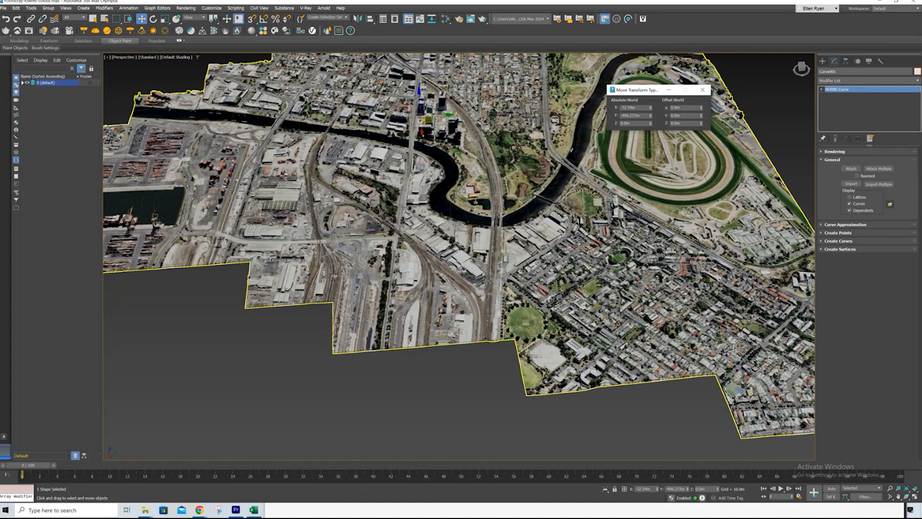
{"action": "scroll", "coordinate": [483, 272], "scroll_direction": "up", "scroll_amount": 3}
{"action": "scroll", "coordinate": [518, 224], "scroll_direction": "down", "scroll_amount": 6}
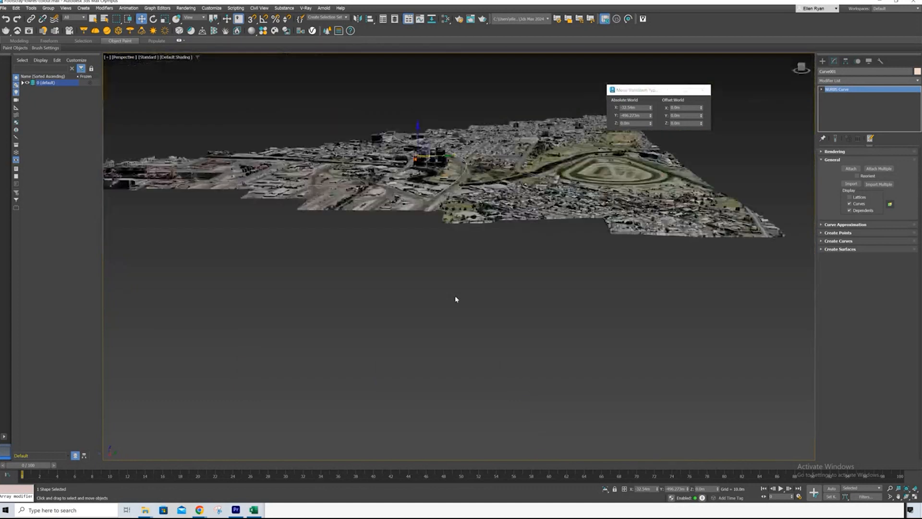
{"action": "middle_click_drag", "start_coordinate": [455, 269], "coordinate": [453, 240], "text": "alt"}
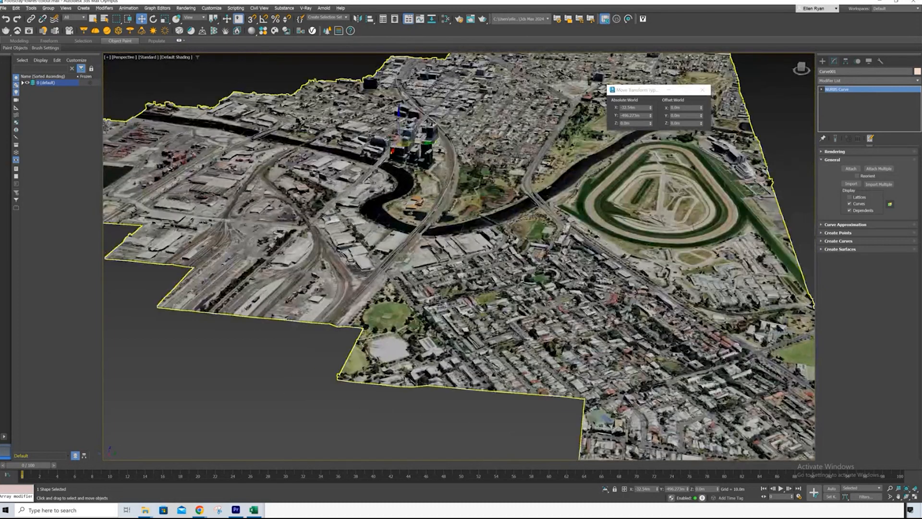
{"action": "left_click", "coordinate": [622, 123]}
{"action": "key", "text": "Return"}
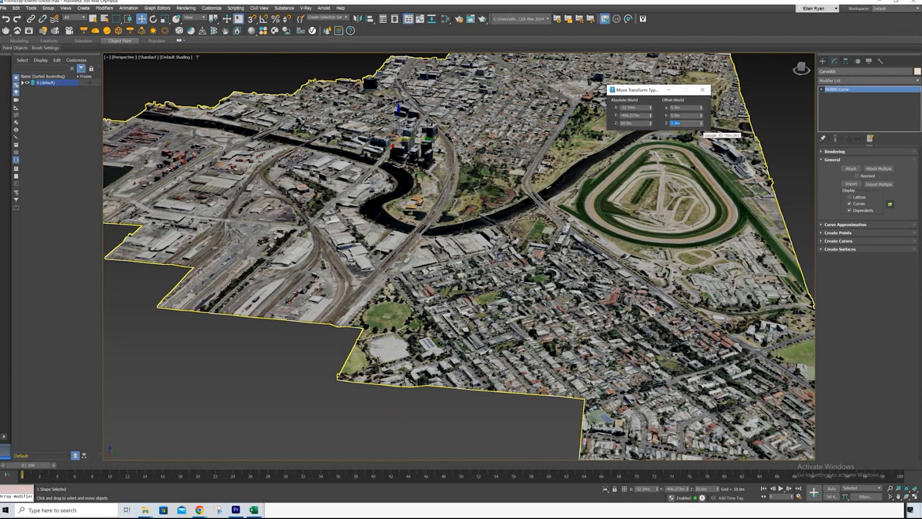
- Switch the NURBS curve to point-level editing
{"action": "middle_click_drag", "start_coordinate": [459, 288], "coordinate": [504, 192], "text": "alt"}
{"action": "scroll", "coordinate": [459, 192], "scroll_direction": "up", "scroll_amount": 3}
{"action": "middle_click_drag", "start_coordinate": [459, 125], "coordinate": [481, 163], "text": "alt"}
{"action": "scroll", "coordinate": [474, 159], "scroll_direction": "down", "scroll_amount": 5}
{"action": "middle_click_drag", "start_coordinate": [795, 170], "coordinate": [720, 202], "text": "alt"}
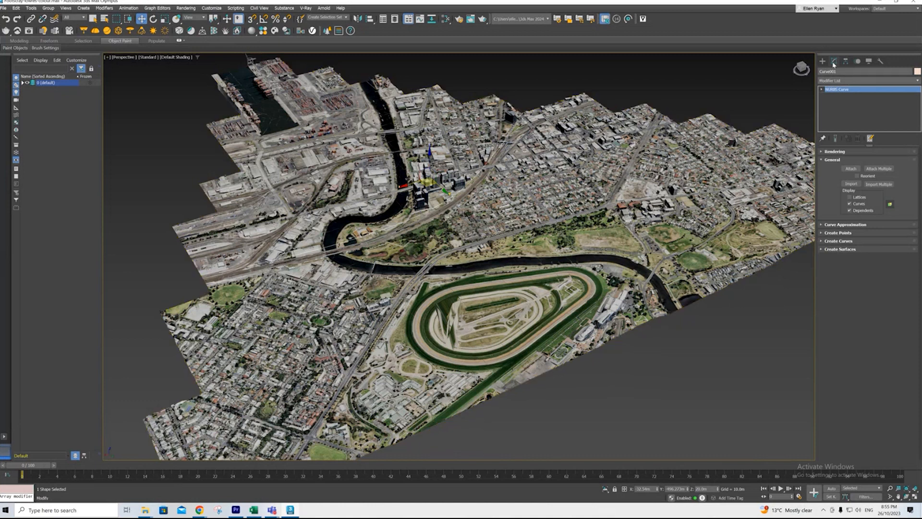
{"action": "left_click", "coordinate": [822, 89]}
{"action": "left_click", "coordinate": [832, 101]}
{"action": "left_click", "coordinate": [834, 96]}
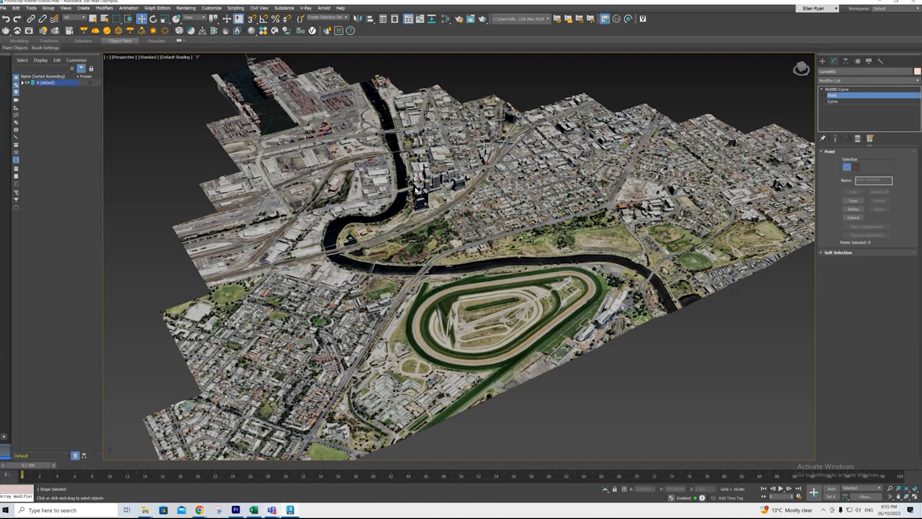
- Select the curve's first point near the rail yards and lower it along Z
{"action": "scroll", "coordinate": [388, 186], "scroll_direction": "up", "scroll_amount": 3}
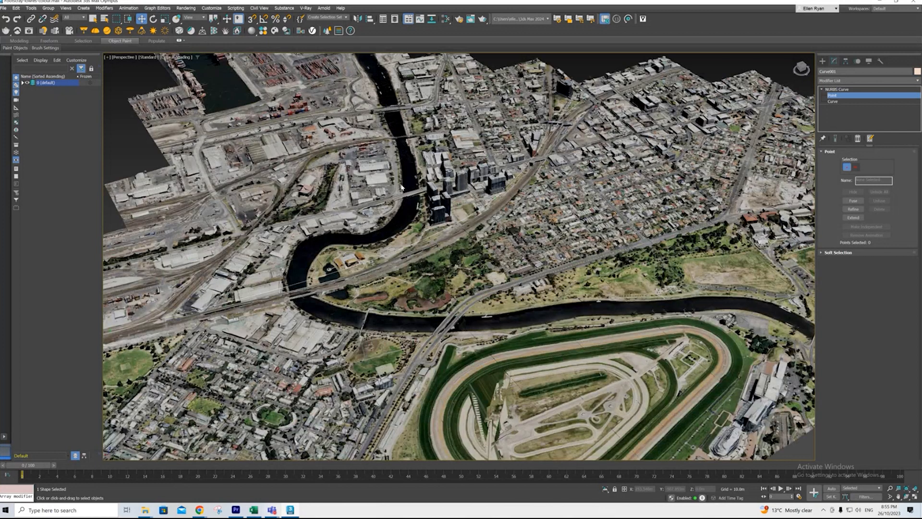
{"action": "scroll", "coordinate": [402, 187], "scroll_direction": "up", "scroll_amount": 3}
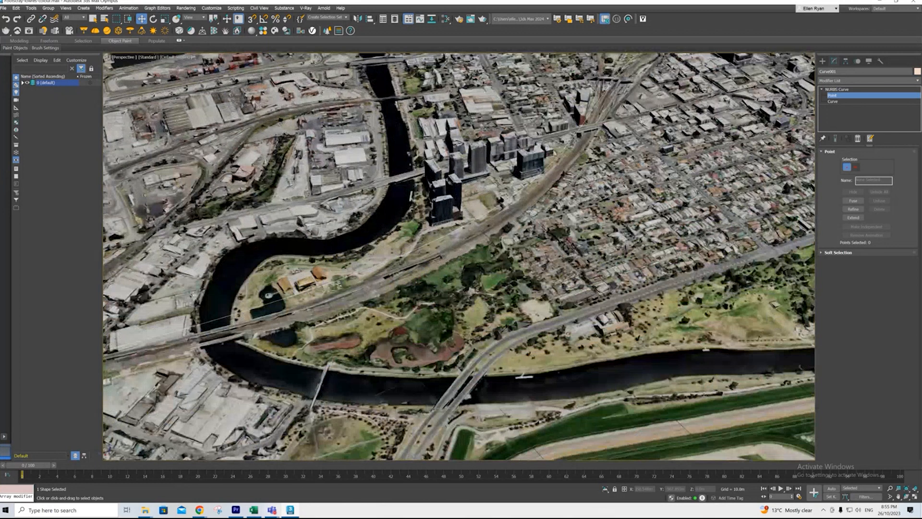
{"action": "scroll", "coordinate": [524, 217], "scroll_direction": "down", "scroll_amount": 3}
{"action": "middle_click_drag", "start_coordinate": [419, 321], "coordinate": [311, 274]}
{"action": "left_click", "coordinate": [329, 277]}
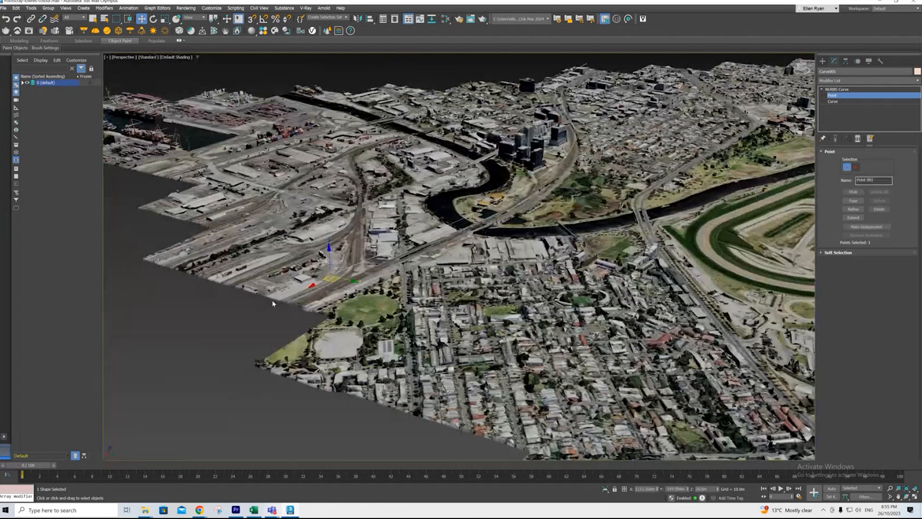
{"action": "middle_click_drag", "start_coordinate": [336, 259], "coordinate": [270, 95], "text": "alt"}
{"action": "right_click", "coordinate": [142, 18]}
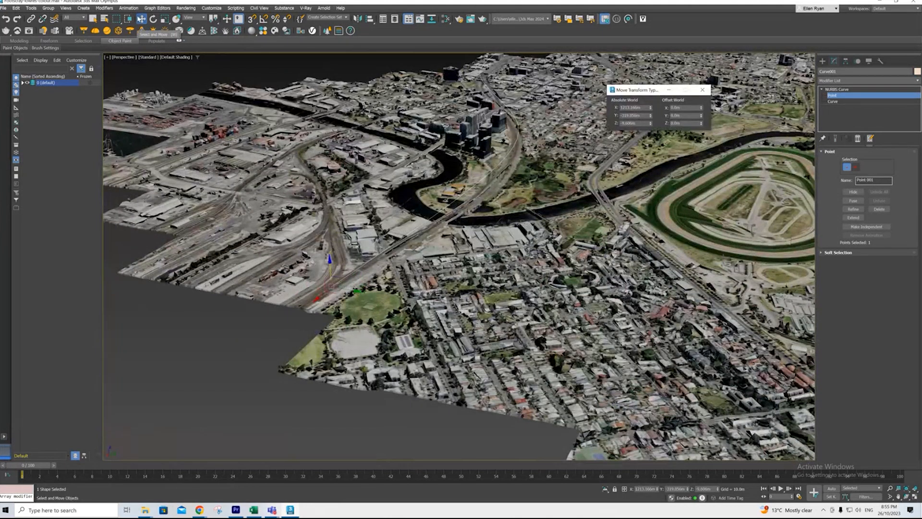
{"action": "left_click", "coordinate": [702, 90]}
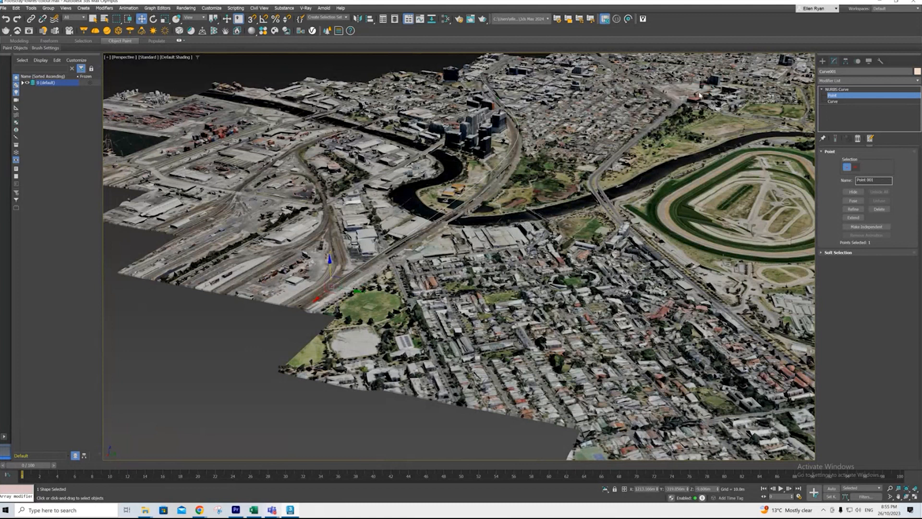
- Adjust the heights of the curve's next points near the river bend and behind the high-rise towers
{"action": "middle_click_drag", "start_coordinate": [615, 221], "coordinate": [689, 160], "text": "alt"}
{"action": "scroll", "coordinate": [689, 160], "scroll_direction": "up", "scroll_amount": 5}
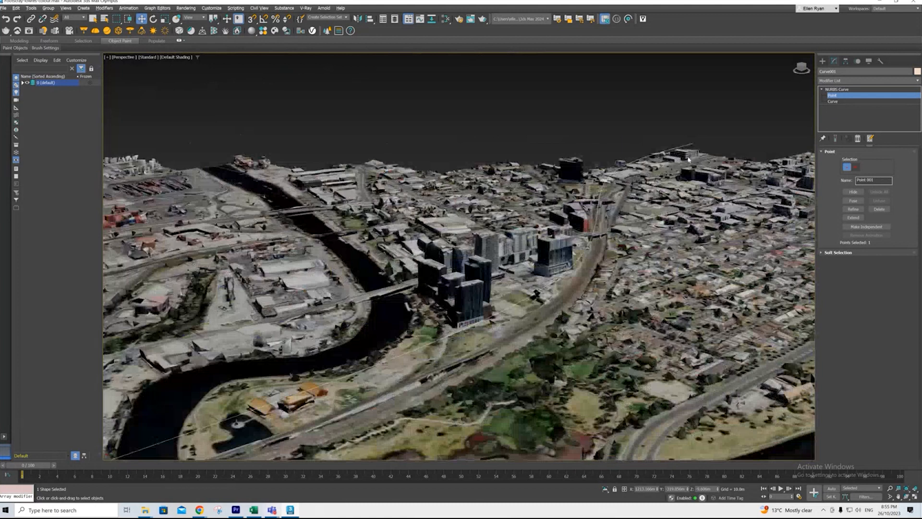
{"action": "scroll", "coordinate": [624, 171], "scroll_direction": "down", "scroll_amount": 4}
{"action": "left_click", "coordinate": [453, 277]}
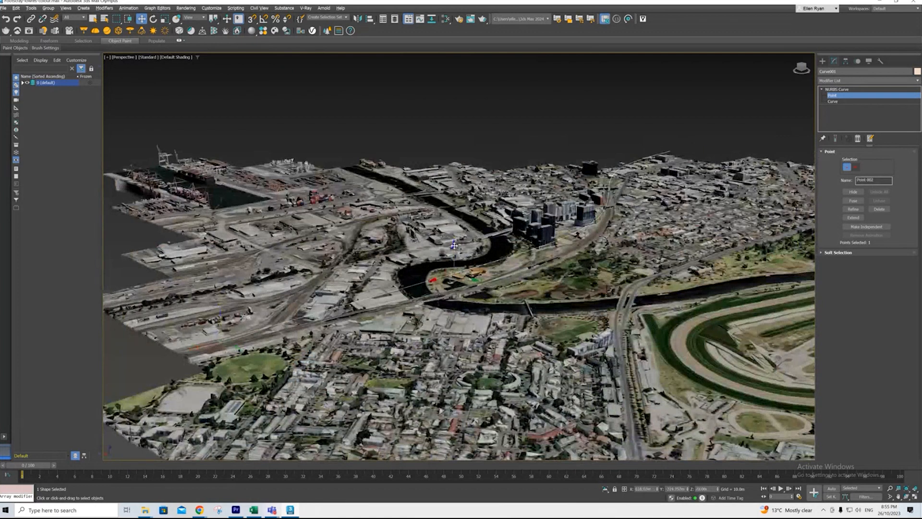
{"action": "left_click", "coordinate": [598, 219]}
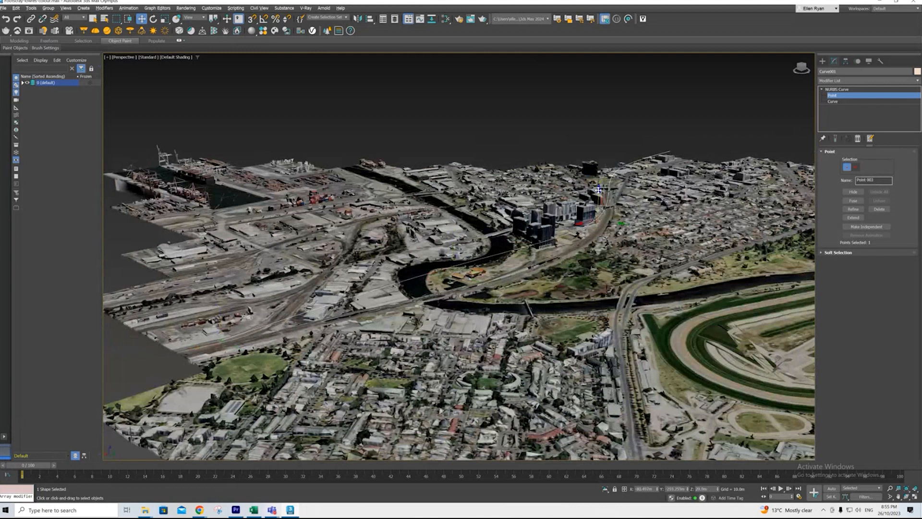
{"action": "right_click", "coordinate": [667, 247]}
{"action": "left_click", "coordinate": [666, 249]}
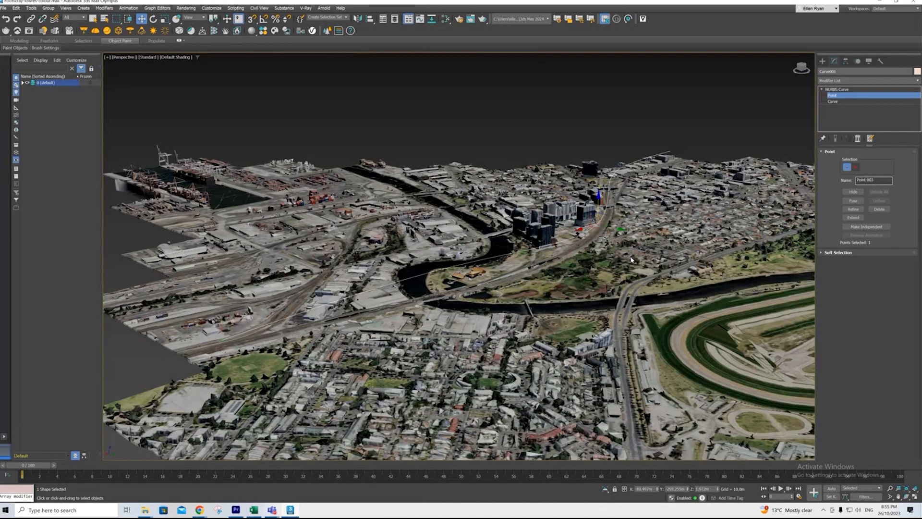
- Raise a further curve point above the residential area along Z
{"action": "middle_click_drag", "start_coordinate": [631, 260], "coordinate": [738, 152], "text": "alt"}
{"action": "left_click", "coordinate": [658, 181]}
{"action": "left_click_drag", "start_coordinate": [662, 161], "coordinate": [663, 149]}
{"action": "middle_click_drag", "start_coordinate": [664, 149], "coordinate": [652, 287], "text": "alt"}
{"action": "scroll", "coordinate": [652, 288], "scroll_direction": "down", "scroll_amount": 4}
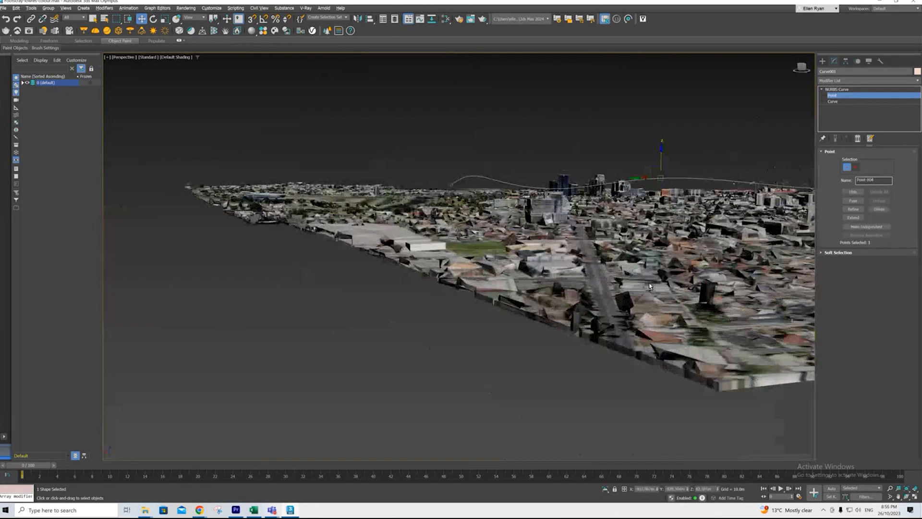
- Examine the reshaped curve over the city from above and from the side
{"action": "middle_click_drag", "start_coordinate": [653, 212], "coordinate": [692, 331], "text": "alt"}
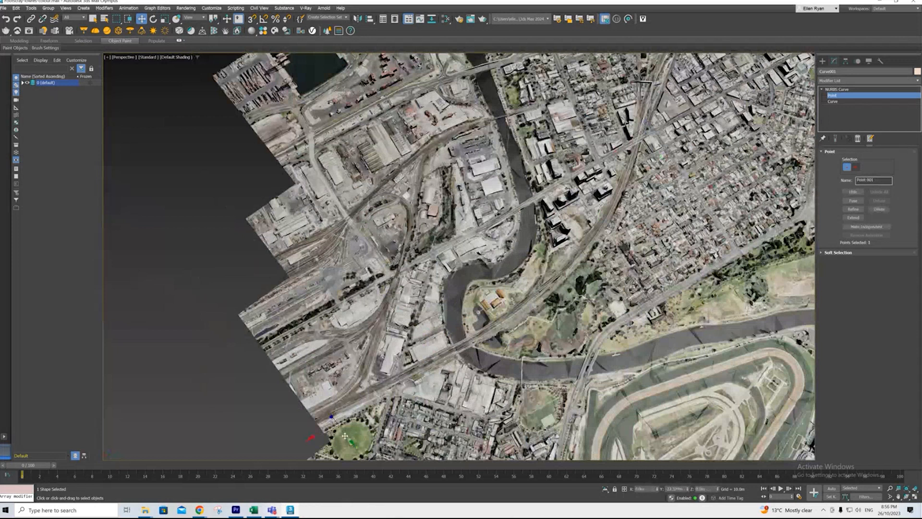
{"action": "scroll", "coordinate": [438, 372], "scroll_direction": "down", "scroll_amount": 4}
{"action": "scroll", "coordinate": [590, 229], "scroll_direction": "up", "scroll_amount": 2}
{"action": "scroll", "coordinate": [587, 229], "scroll_direction": "down", "scroll_amount": 2}
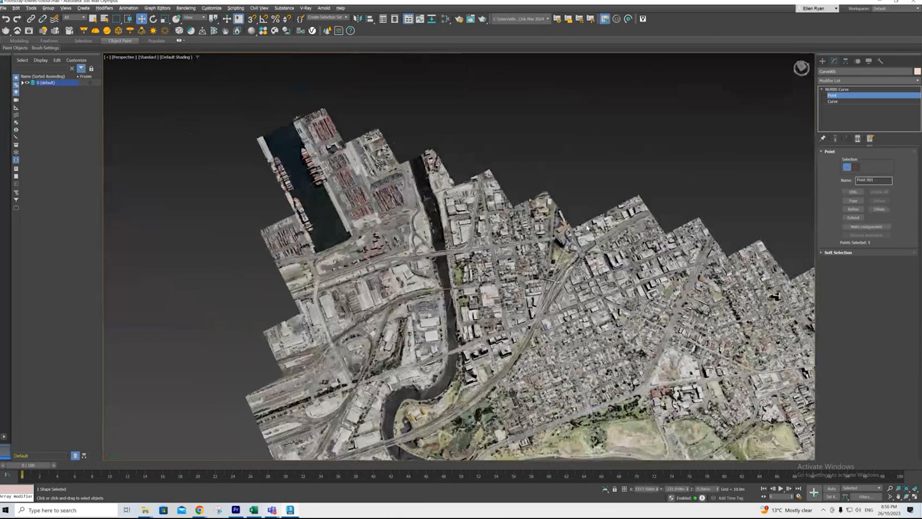
{"action": "scroll", "coordinate": [479, 152], "scroll_direction": "down", "scroll_amount": 2}
{"action": "middle_click_drag", "start_coordinate": [478, 152], "coordinate": [543, 283], "text": "alt"}
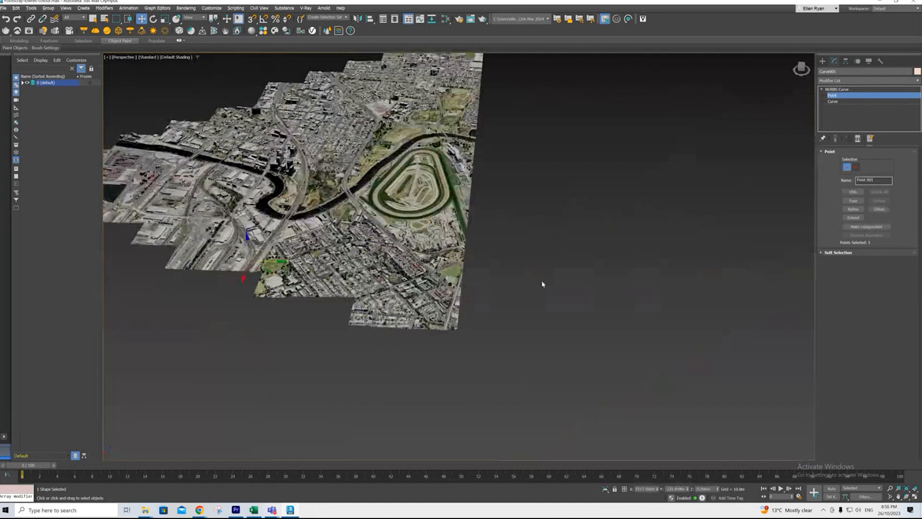
{"action": "scroll", "coordinate": [543, 326], "scroll_direction": "down", "scroll_amount": 2}
{"action": "scroll", "coordinate": [327, 150], "scroll_direction": "up", "scroll_amount": 2}
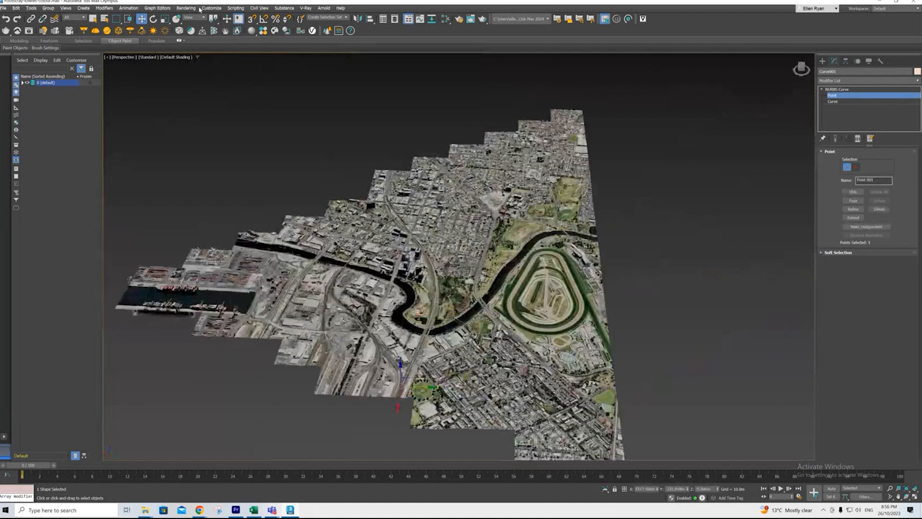
- Create a target camera outside the city model beside the racecourse, aimed towards the racecourse
{"action": "left_click", "coordinate": [85, 10]}
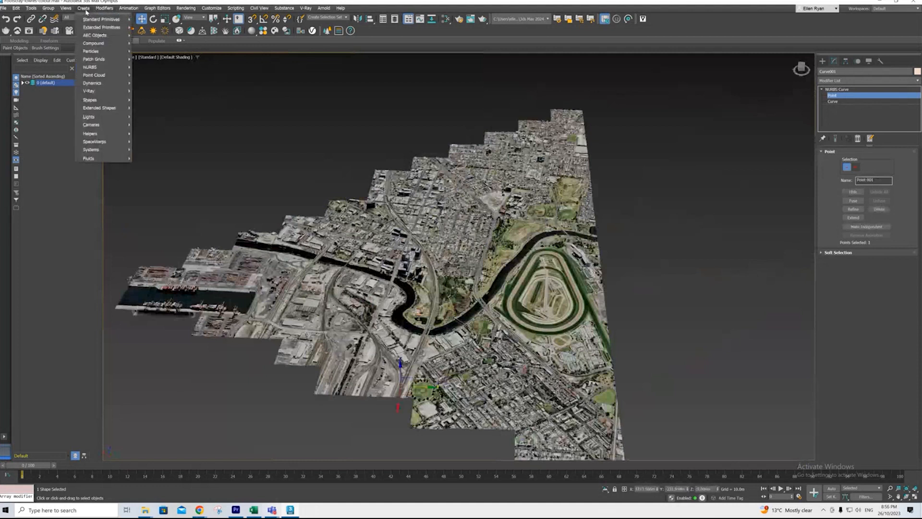
{"action": "mouse_move", "coordinate": [107, 126]}
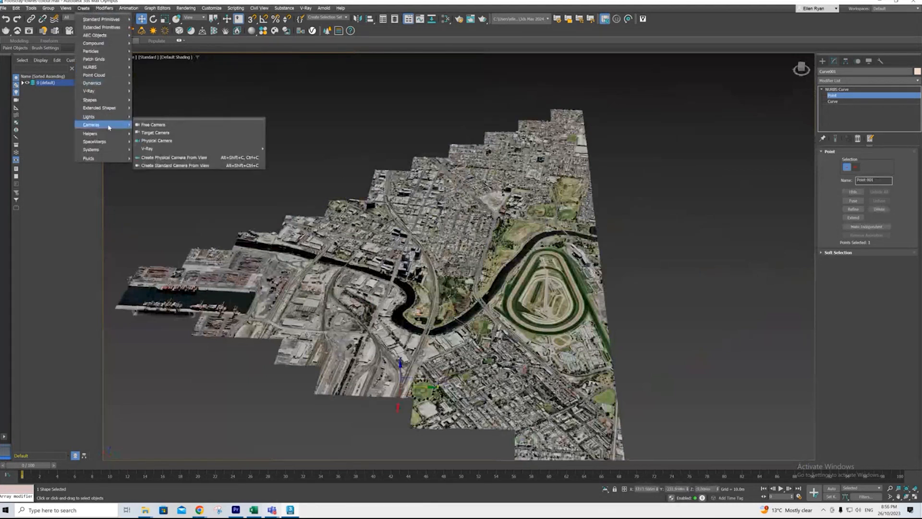
{"action": "left_click", "coordinate": [151, 134]}
{"action": "left_click_drag", "start_coordinate": [682, 332], "coordinate": [548, 291]}
{"action": "middle_click_drag", "start_coordinate": [693, 369], "coordinate": [687, 325], "text": "alt"}
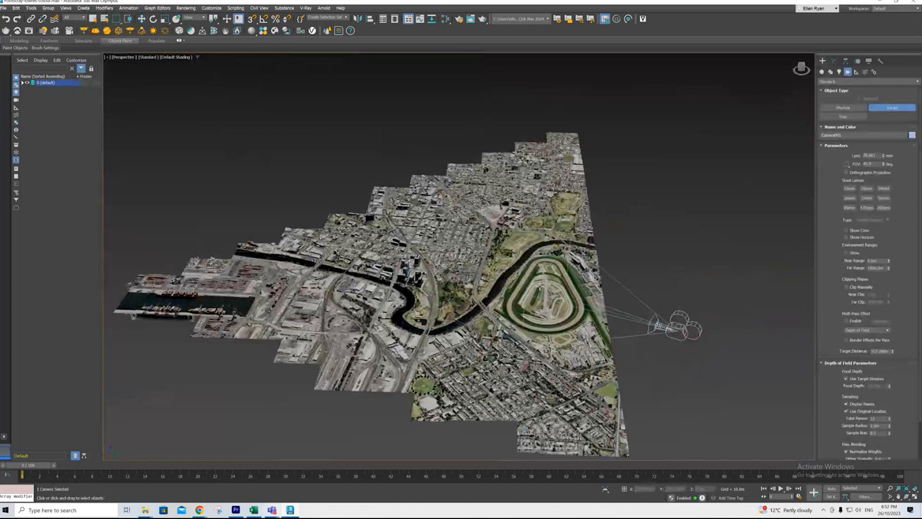
{"action": "right_click", "coordinate": [644, 342]}
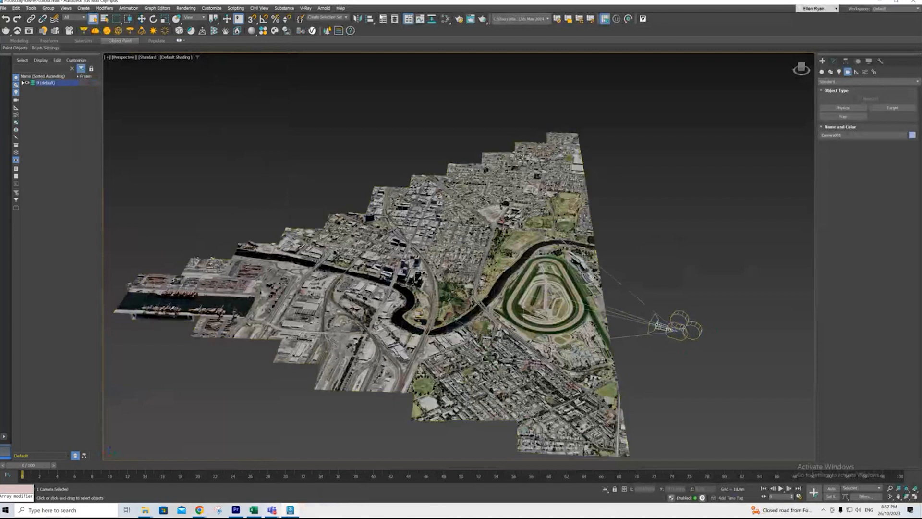
- Apply a Path Constraint to the camera, using the flight-path curve as its path
{"action": "left_click", "coordinate": [130, 8]}
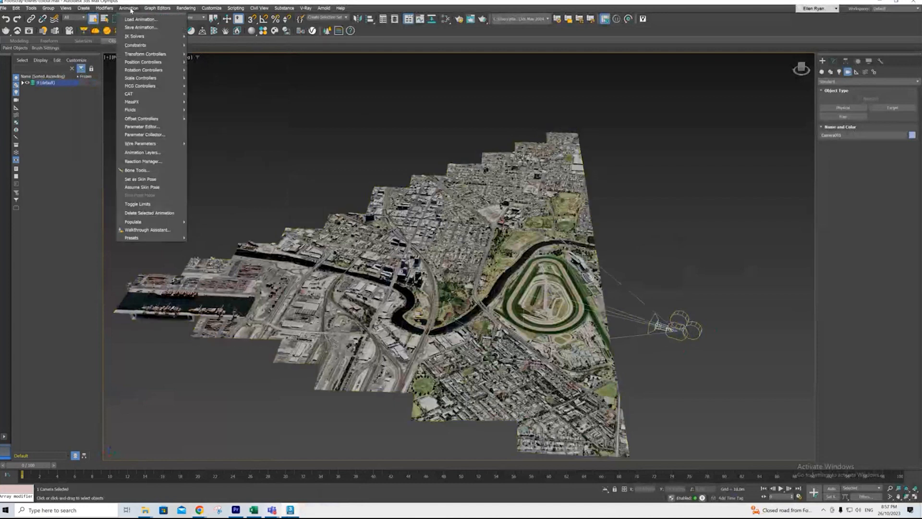
{"action": "mouse_move", "coordinate": [143, 45]}
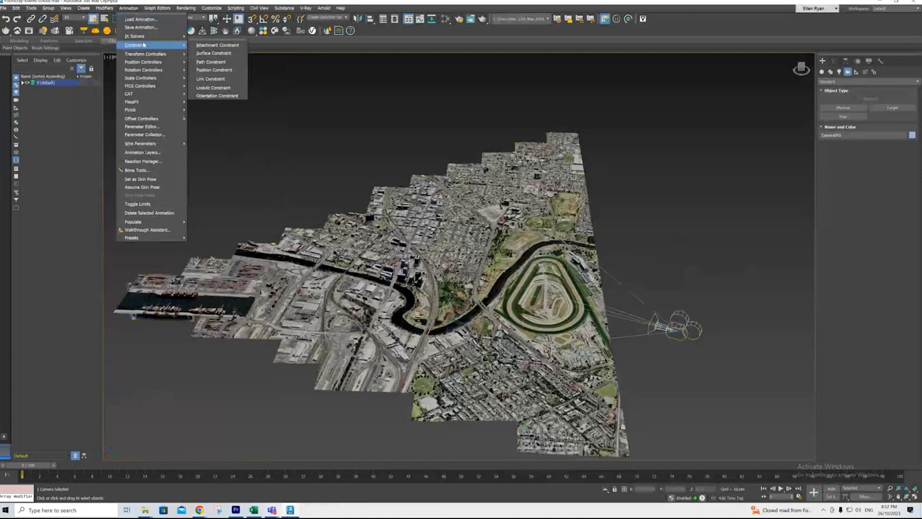
{"action": "left_click", "coordinate": [216, 62]}
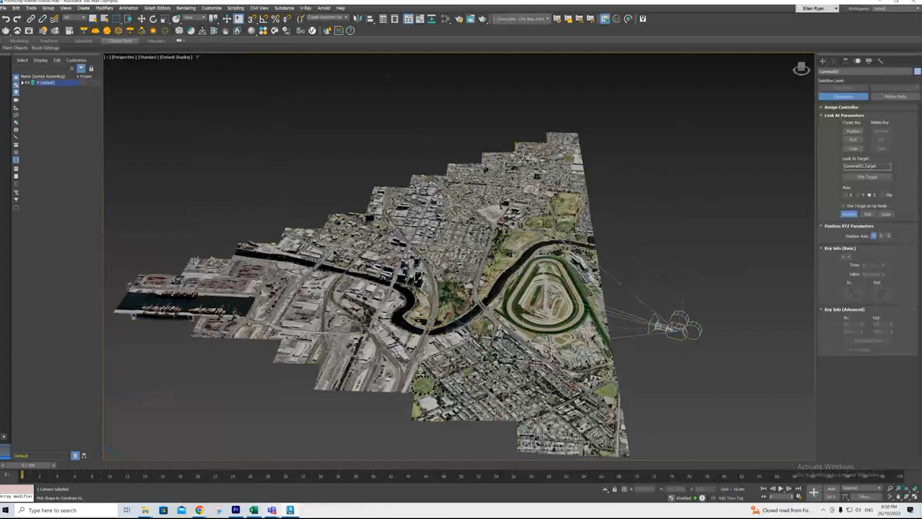
{"action": "left_click", "coordinate": [598, 267]}
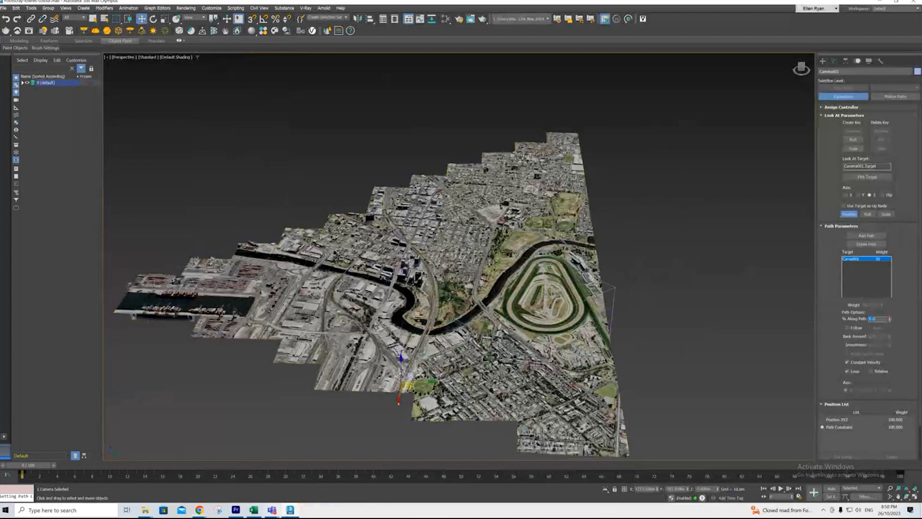
- Reposition the camera target over the middle of the racecourse infield and adjust its height
{"action": "left_click", "coordinate": [548, 288]}
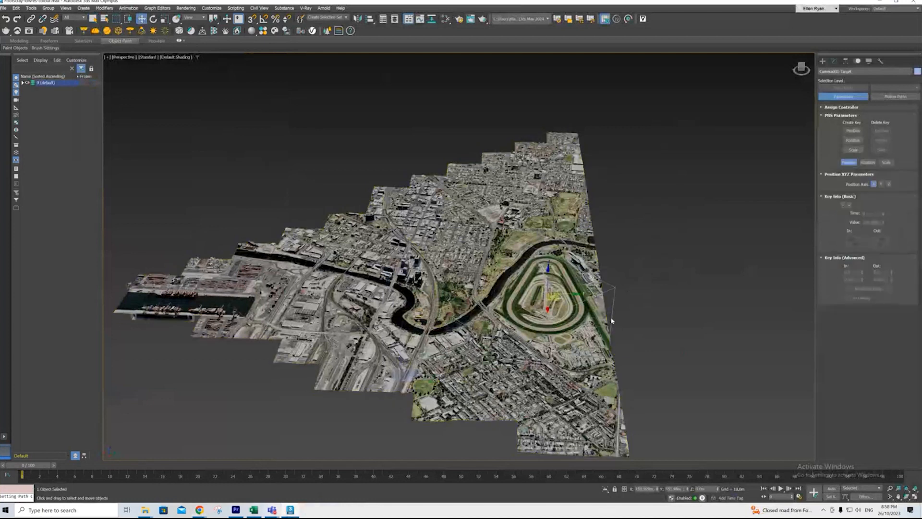
{"action": "scroll", "coordinate": [611, 304], "scroll_direction": "up", "scroll_amount": 2}
{"action": "scroll", "coordinate": [523, 294], "scroll_direction": "up", "scroll_amount": 5}
{"action": "middle_click_drag", "start_coordinate": [524, 345], "coordinate": [511, 243], "text": "alt"}
{"action": "left_click_drag", "start_coordinate": [504, 238], "coordinate": [500, 274]}
{"action": "scroll", "coordinate": [603, 309], "scroll_direction": "down", "scroll_amount": 2}
{"action": "scroll", "coordinate": [602, 309], "scroll_direction": "down", "scroll_amount": 1}
{"action": "middle_click_drag", "start_coordinate": [580, 303], "coordinate": [536, 314], "text": "alt"}
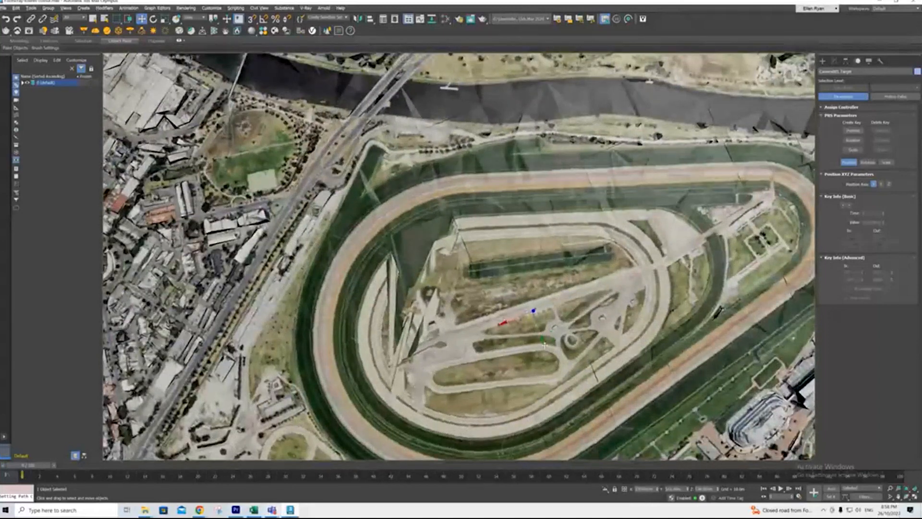
{"action": "left_click_drag", "start_coordinate": [539, 342], "coordinate": [536, 332]}
{"action": "scroll", "coordinate": [615, 262], "scroll_direction": "down", "scroll_amount": 7}
{"action": "scroll", "coordinate": [610, 263], "scroll_direction": "up", "scroll_amount": 2}
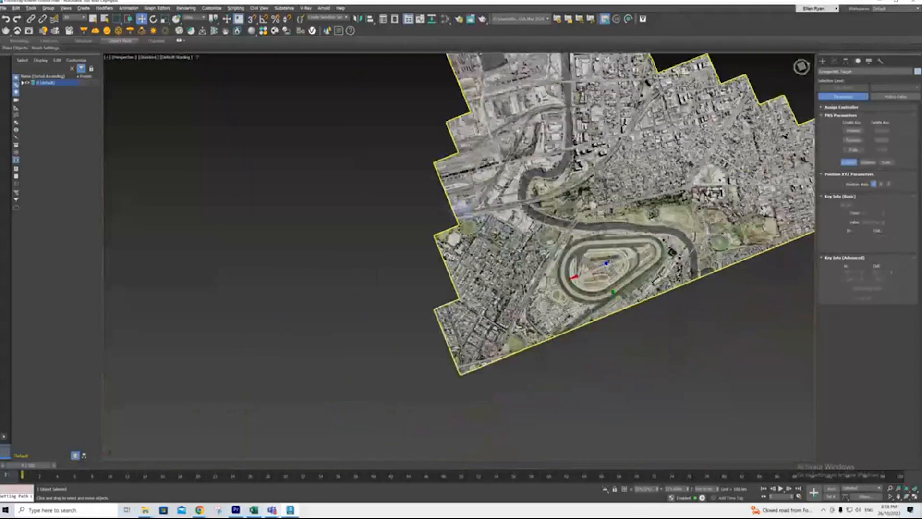
{"action": "middle_click_drag", "start_coordinate": [608, 334], "coordinate": [607, 293]}
- Play the animation to check how the camera travels along the curve over the city
{"action": "left_click", "coordinate": [93, 20]}
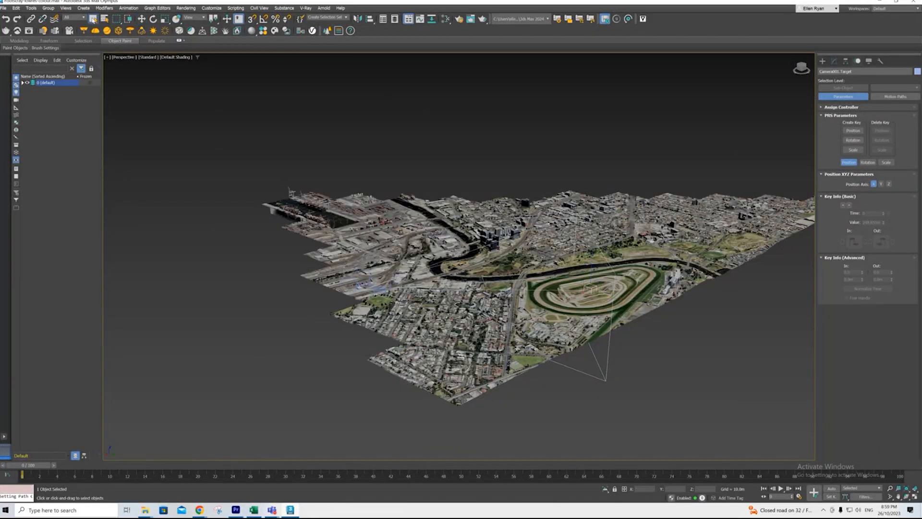
{"action": "left_click", "coordinate": [781, 489]}
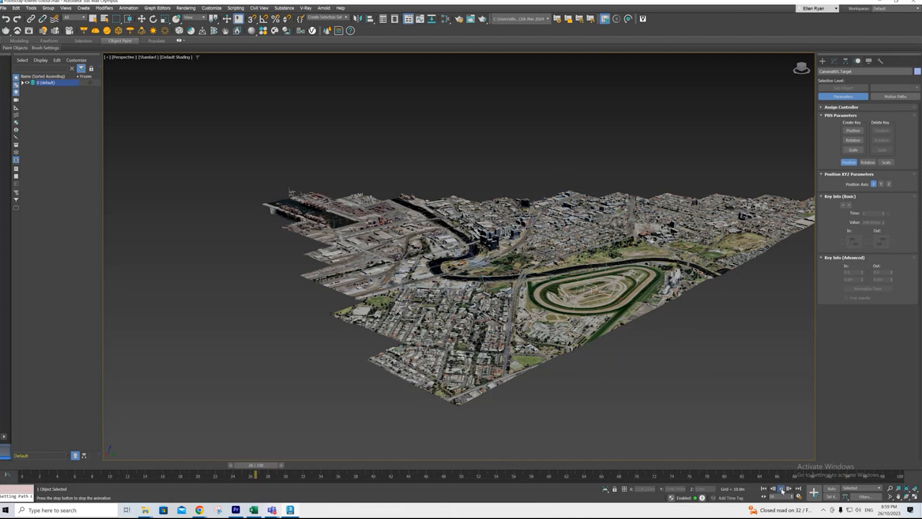
{"action": "left_click", "coordinate": [780, 489]}
{"action": "left_click", "coordinate": [780, 489]}
{"action": "left_click", "coordinate": [781, 489]}
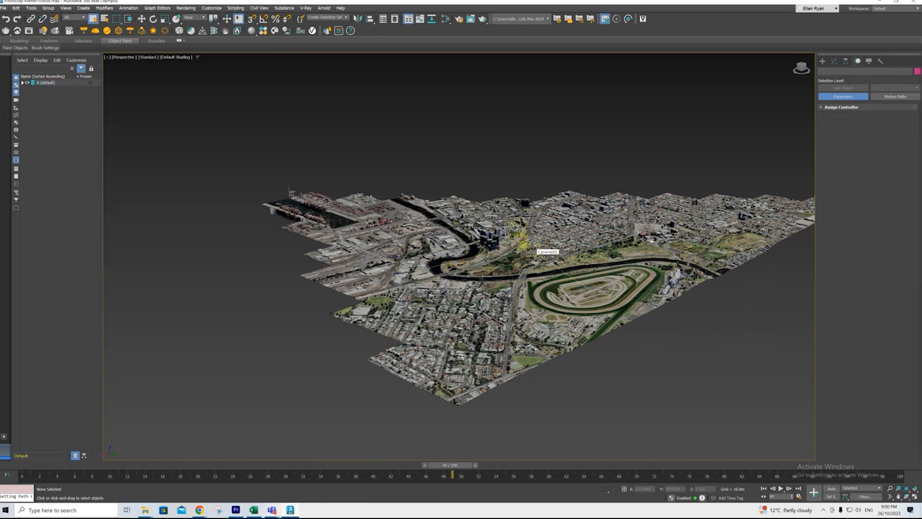
- Scrub the animation through the Camera001 view and return to the four-viewport layout
{"action": "left_click", "coordinate": [123, 57]}
{"action": "mouse_move", "coordinate": [130, 62]}
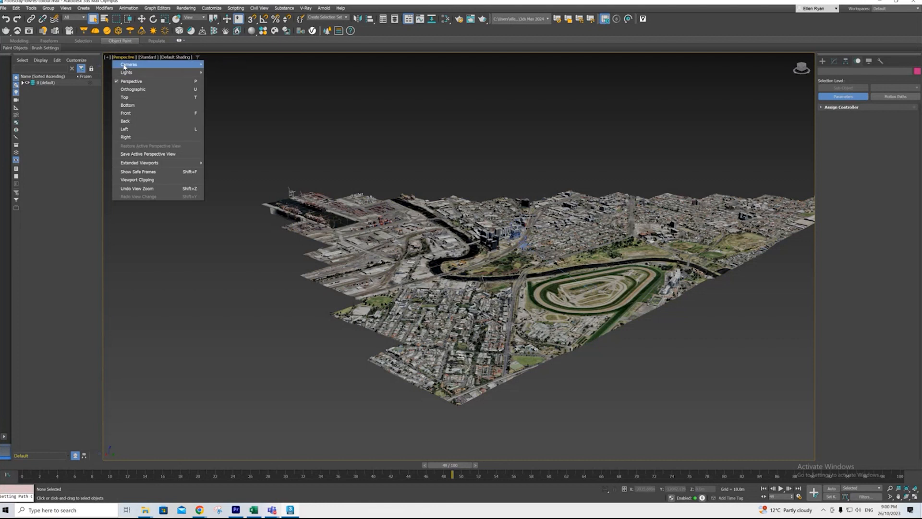
{"action": "left_click", "coordinate": [224, 64]}
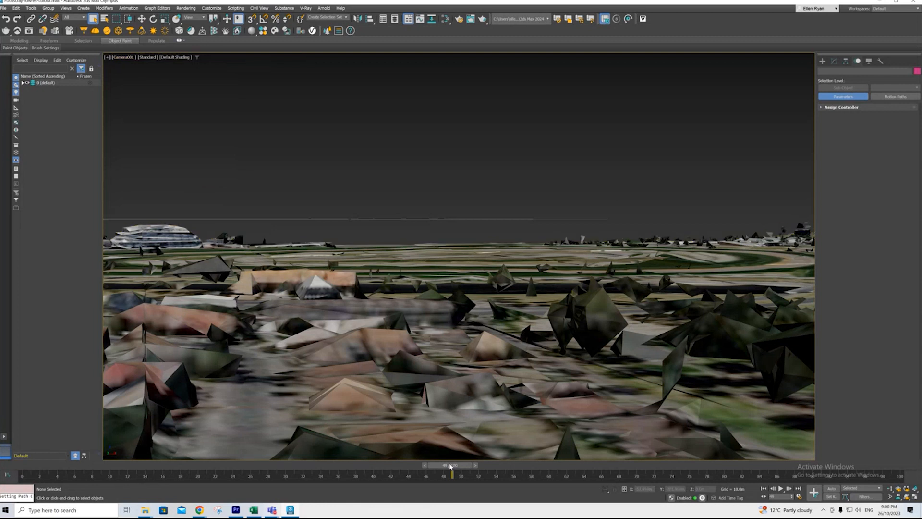
{"action": "left_click_drag", "start_coordinate": [450, 466], "coordinate": [542, 446]}
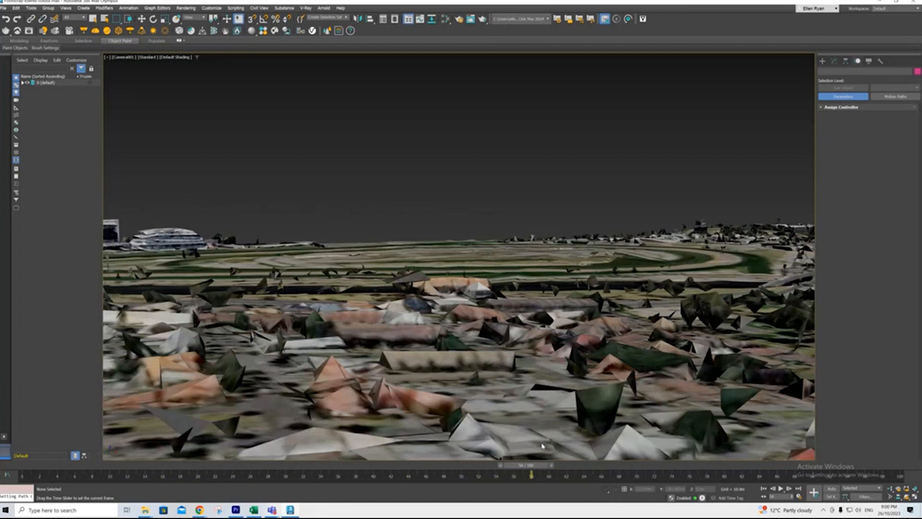
{"action": "left_click", "coordinate": [108, 57]}
{"action": "left_click", "coordinate": [127, 65]}
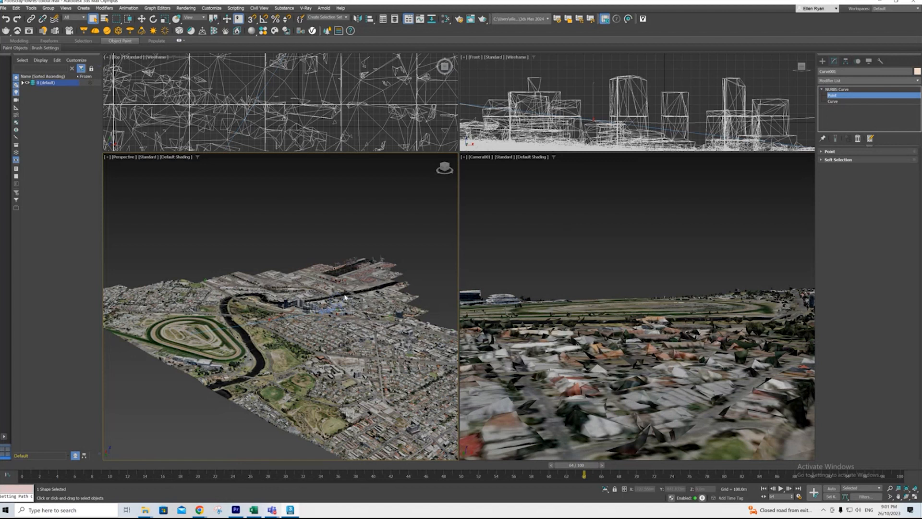
- Raise the curve point above the industrial area near the high-rise towers along Z and scrub the timeline to check the flight
{"action": "scroll", "coordinate": [345, 297], "scroll_direction": "up", "scroll_amount": 5}
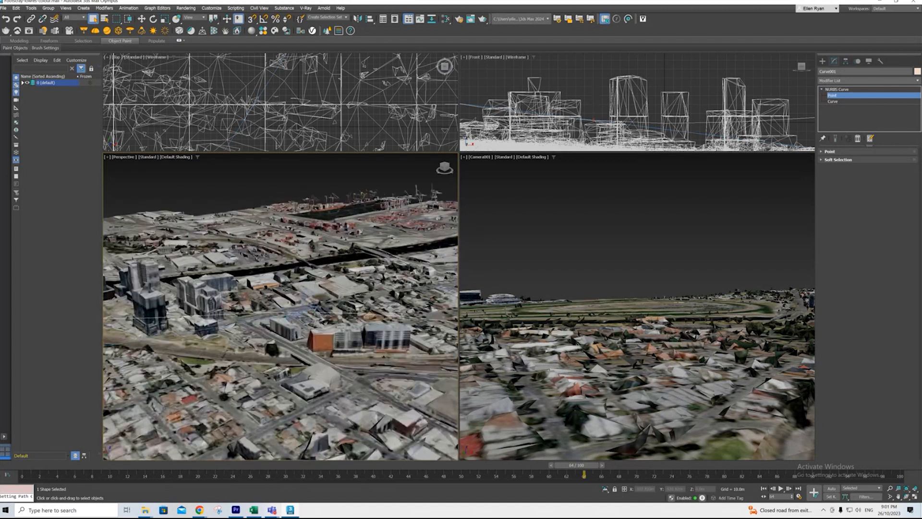
{"action": "scroll", "coordinate": [311, 322], "scroll_direction": "up", "scroll_amount": 2}
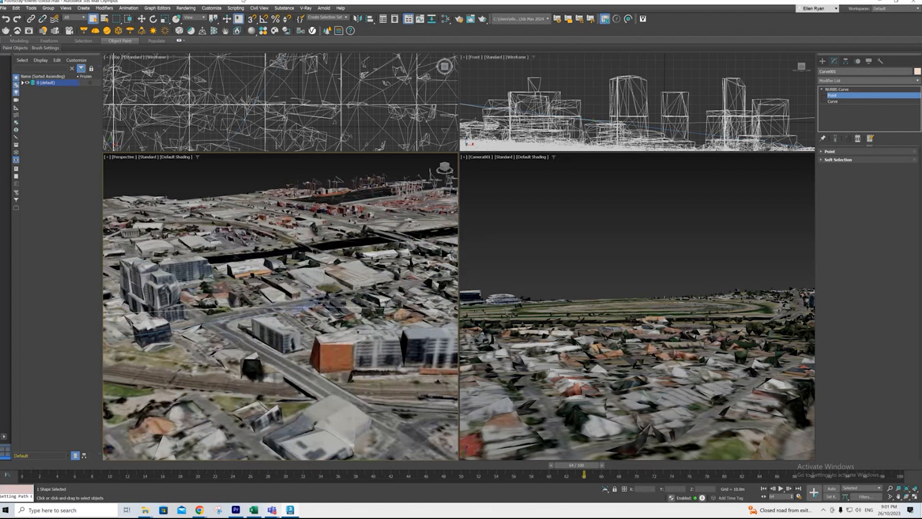
{"action": "left_click", "coordinate": [324, 270]}
{"action": "key", "text": "w"}
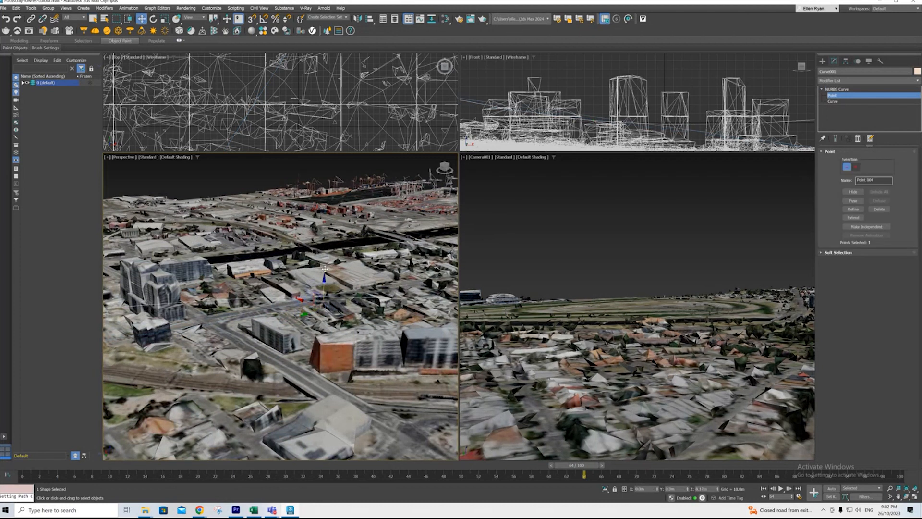
{"action": "left_click_drag", "start_coordinate": [325, 269], "coordinate": [325, 243]}
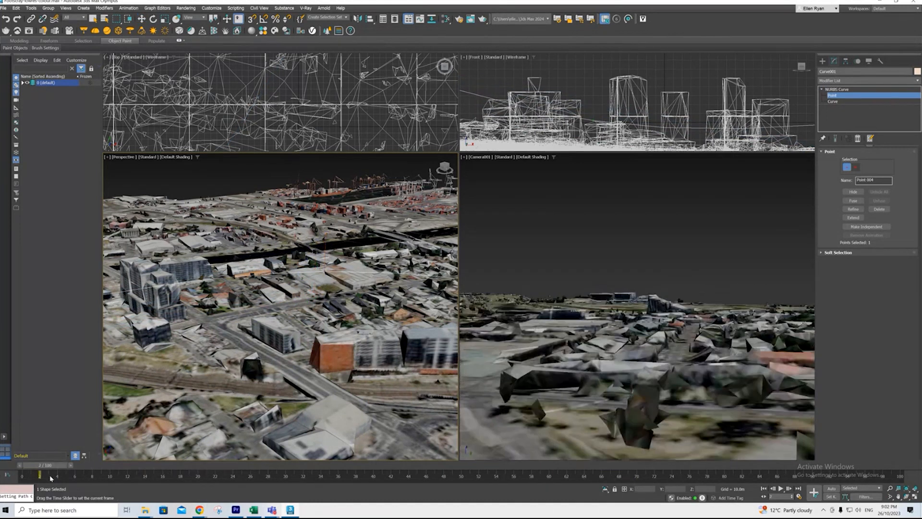
{"action": "left_click_drag", "start_coordinate": [47, 476], "coordinate": [828, 449]}
{"action": "key", "text": "w"}
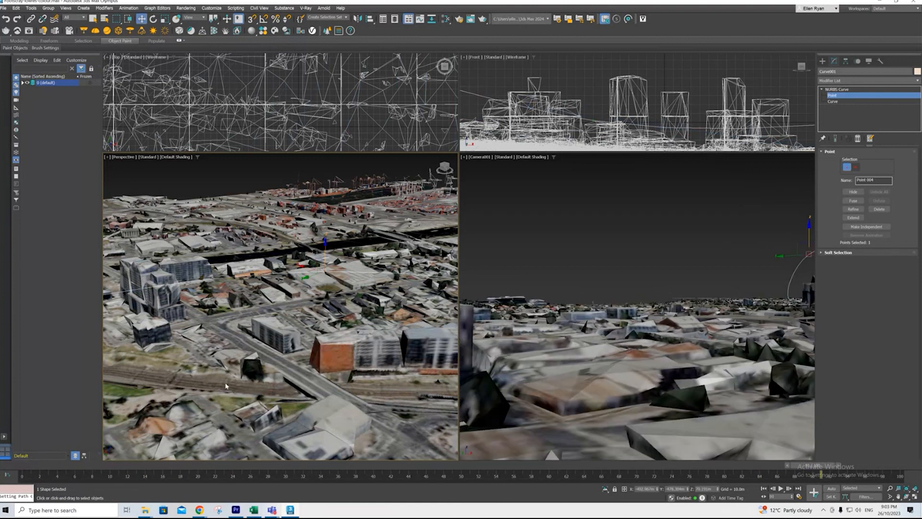
- Move the camera target from the racecourse to the parkland across the river and adjust its height
{"action": "scroll", "coordinate": [265, 267], "scroll_direction": "down", "scroll_amount": 5}
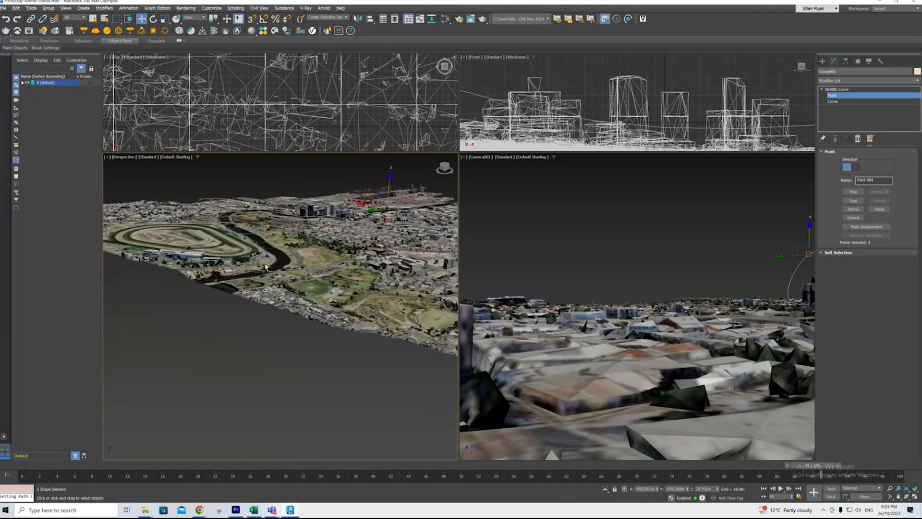
{"action": "left_click", "coordinate": [189, 237]}
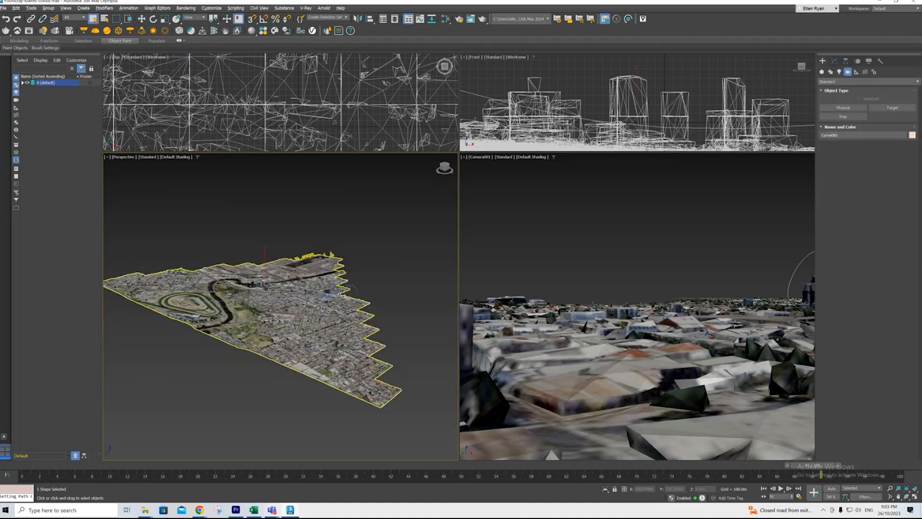
{"action": "scroll", "coordinate": [182, 283], "scroll_direction": "up", "scroll_amount": 5}
{"action": "left_click", "coordinate": [196, 311]}
{"action": "left_click", "coordinate": [141, 18]}
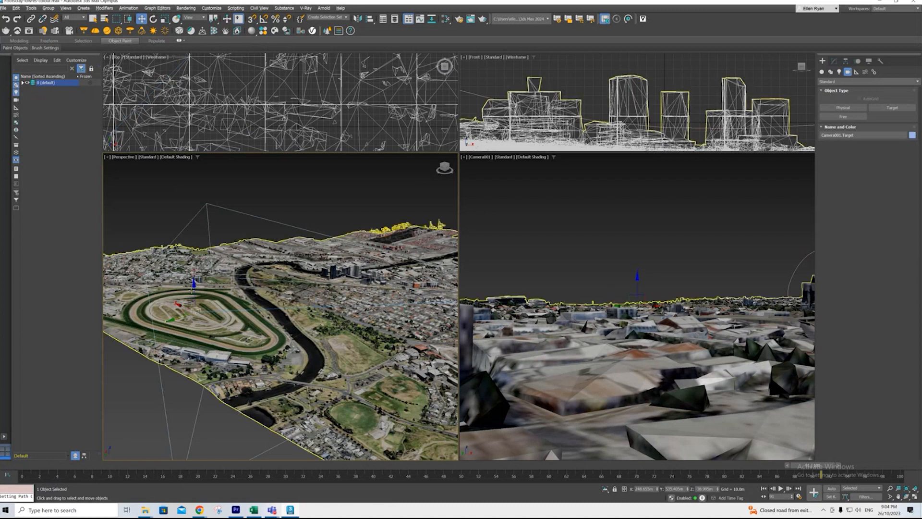
{"action": "left_click_drag", "start_coordinate": [194, 285], "coordinate": [384, 399]}
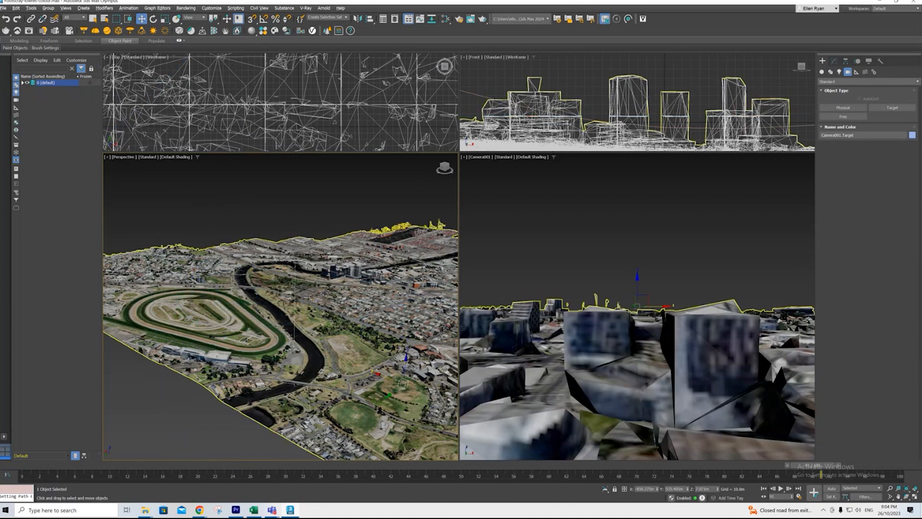
{"action": "middle_click_drag", "start_coordinate": [289, 419], "coordinate": [341, 411], "text": "alt"}
{"action": "left_click_drag", "start_coordinate": [401, 356], "coordinate": [403, 370]}
{"action": "middle_click_drag", "start_coordinate": [384, 417], "coordinate": [373, 418], "text": "alt"}
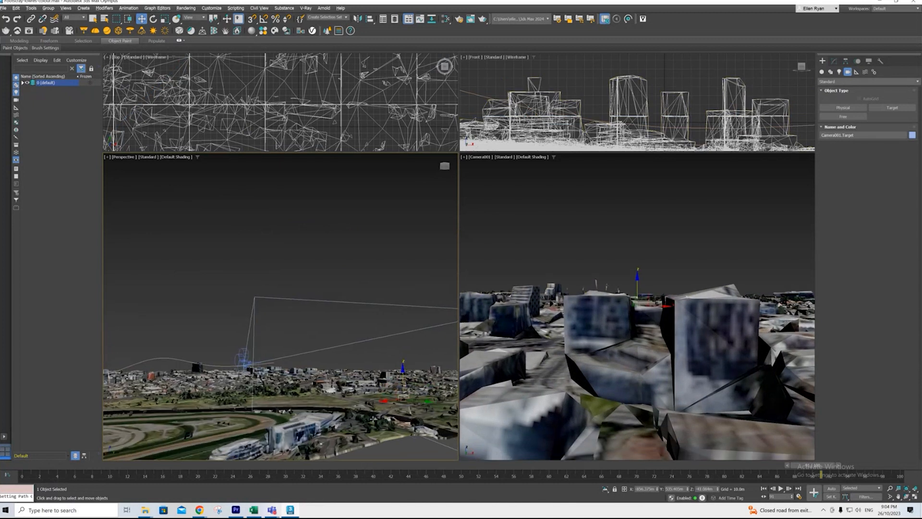
- Scrub back to about frame 83 and play the animation in the camera viewport to review the flight
{"action": "left_click_drag", "start_coordinate": [820, 471], "coordinate": [749, 473]}
{"action": "key", "text": "w"}
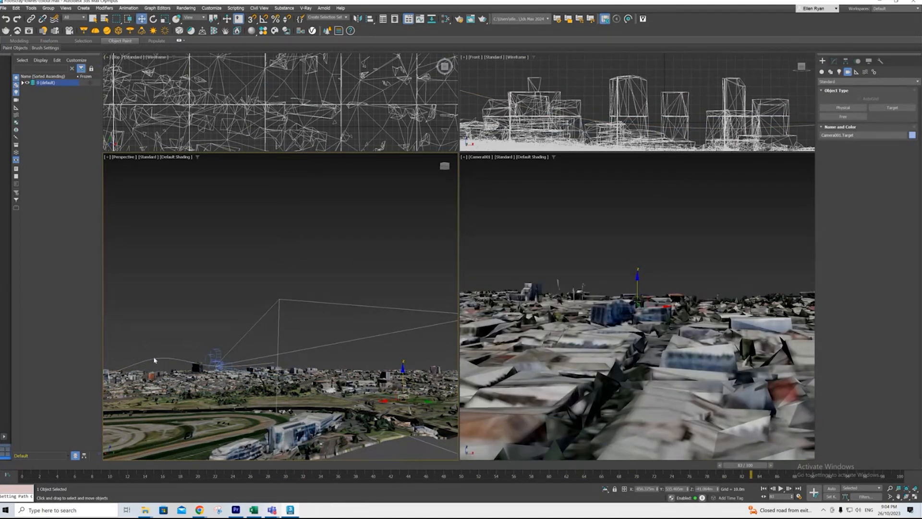
{"action": "left_click", "coordinate": [782, 488]}
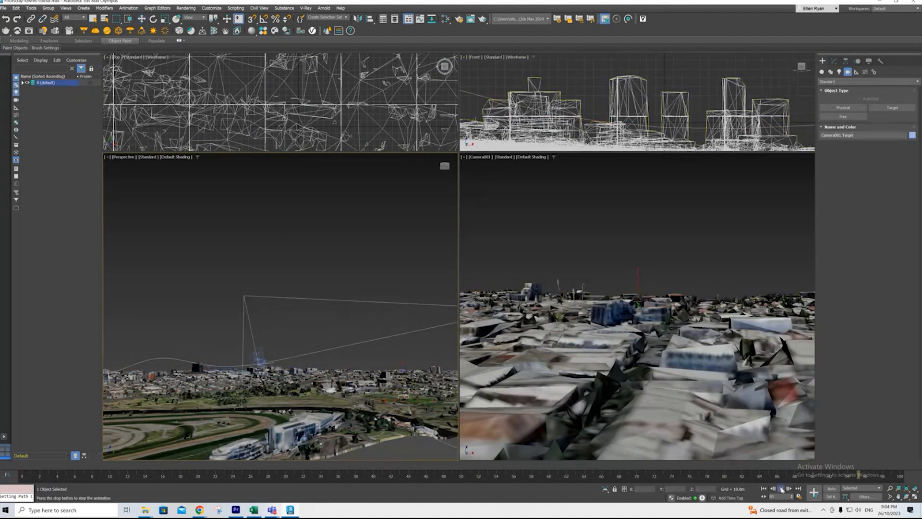
{"action": "left_click", "coordinate": [781, 489]}
{"action": "left_click", "coordinate": [535, 216]}
{"action": "left_click", "coordinate": [781, 489]}
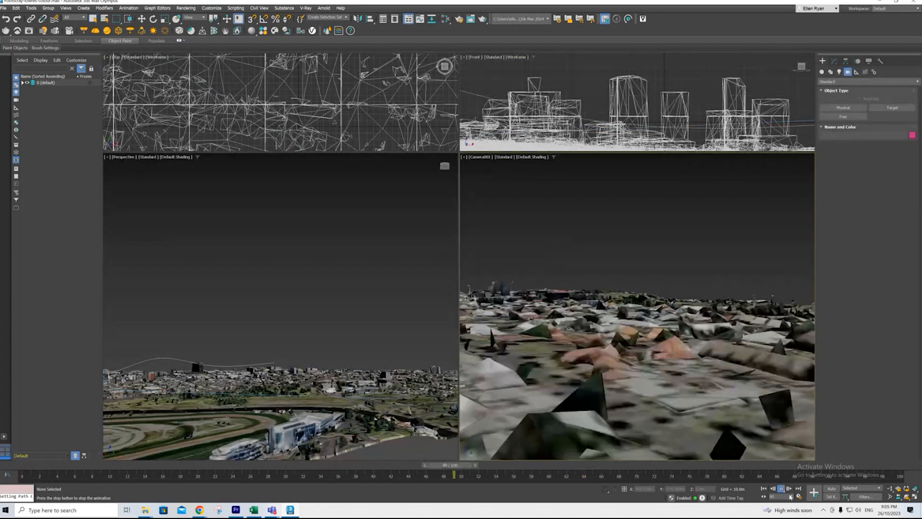
{"action": "key", "text": "/"}
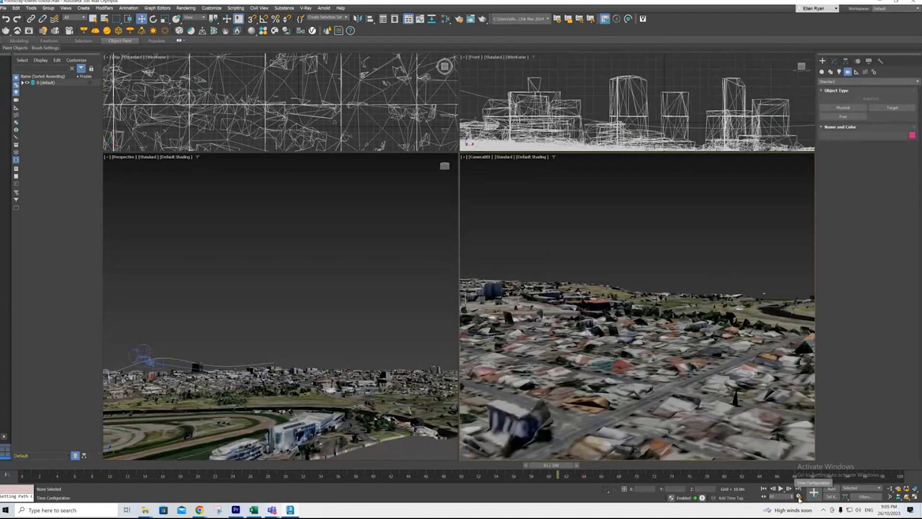
- Extend the animation to 600 frames in the Time Configuration and play it in the camera viewport
{"action": "left_click", "coordinate": [798, 498]}
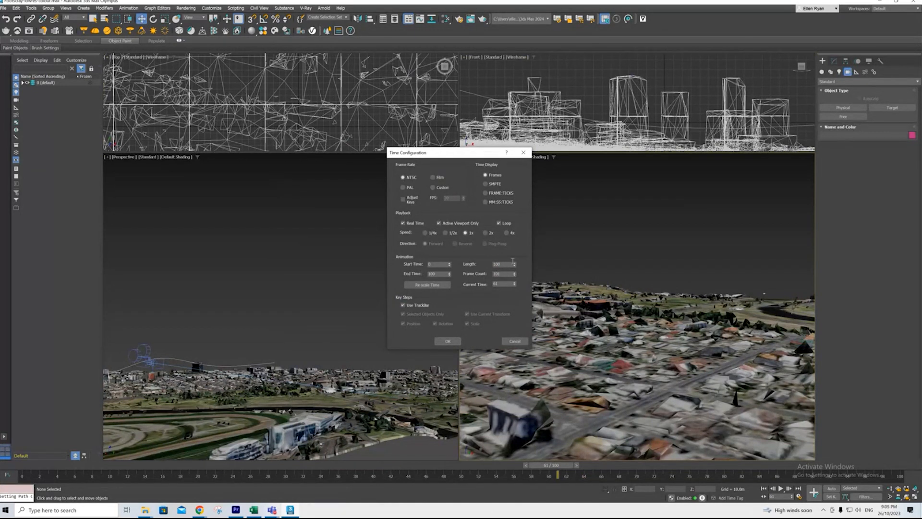
{"action": "left_click_drag", "start_coordinate": [510, 265], "coordinate": [489, 263]}
{"action": "double_click", "coordinate": [433, 274]}
{"action": "left_click", "coordinate": [447, 341]}
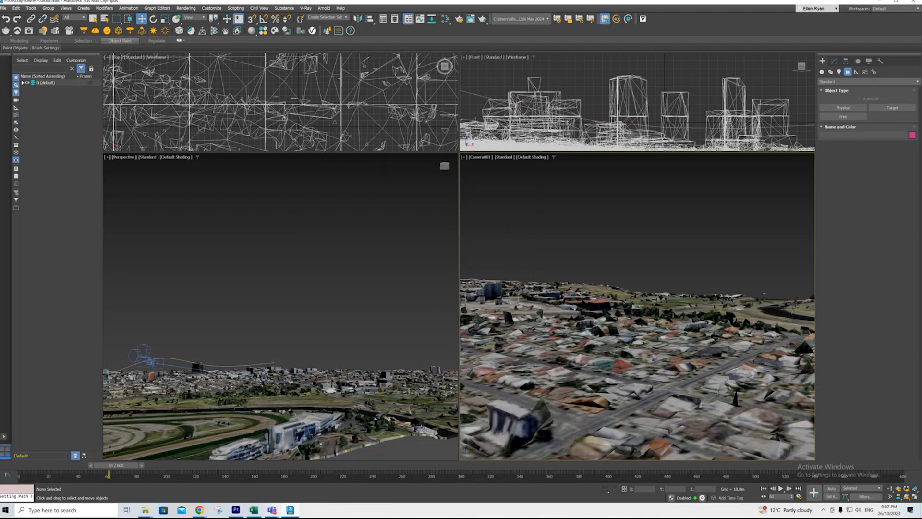
{"action": "left_click", "coordinate": [781, 488]}
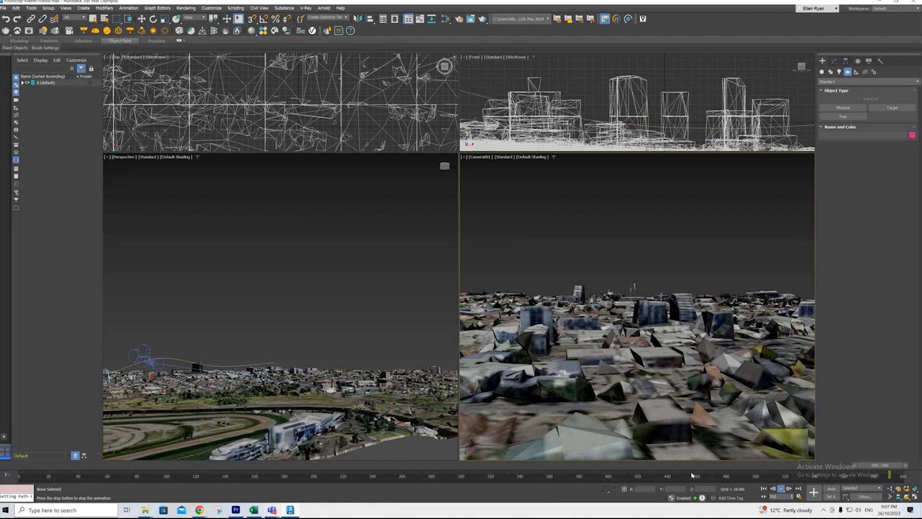
{"action": "left_click", "coordinate": [781, 489]}
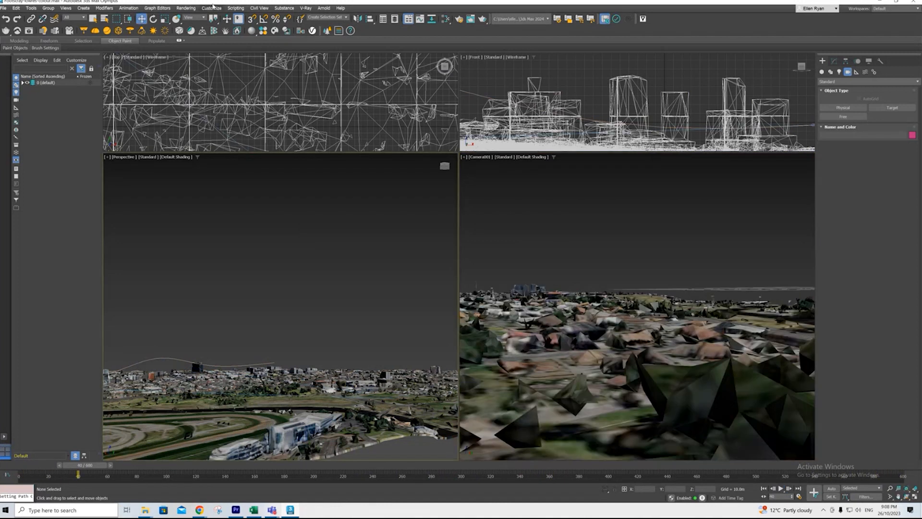
- Select the camera and move its end key from frame 100 to frame 600 on the timeline
{"action": "left_click", "coordinate": [95, 19]}
{"action": "scroll", "coordinate": [232, 292], "scroll_direction": "down", "scroll_amount": 5}
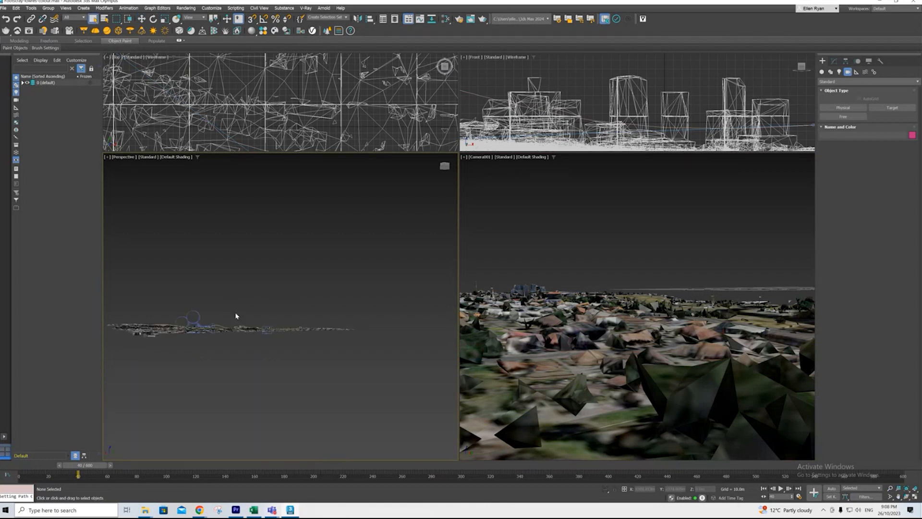
{"action": "left_click", "coordinate": [197, 328]}
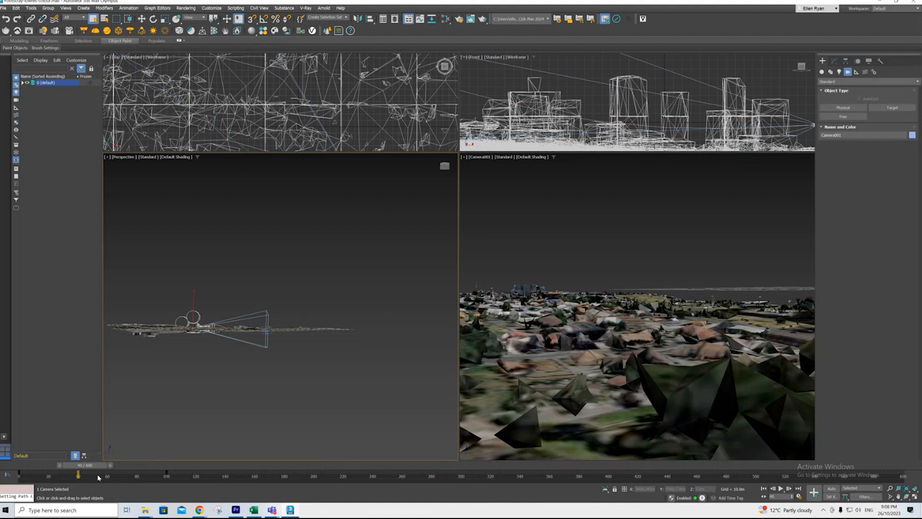
{"action": "left_click_drag", "start_coordinate": [167, 475], "coordinate": [903, 473]}
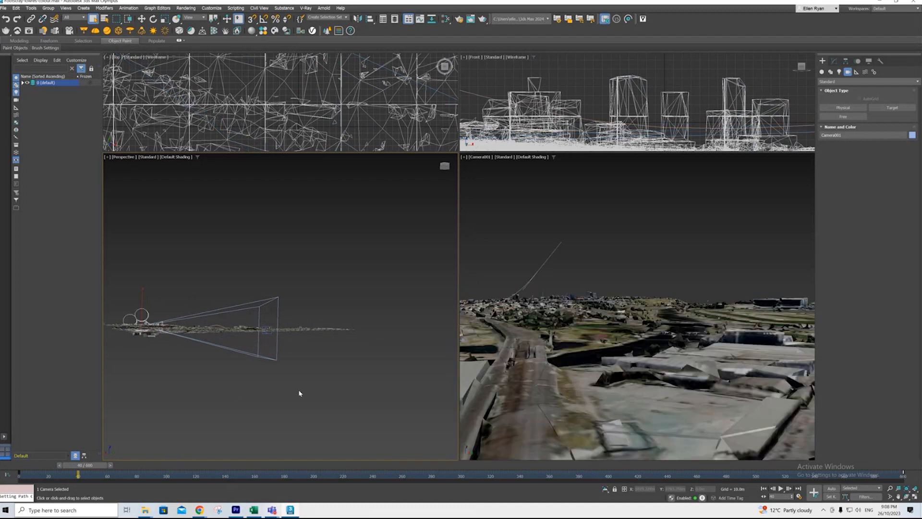
- Play the camera animation in the Perspective viewport and again in the camera viewport to review the slower flight over the city
{"action": "left_click", "coordinate": [781, 488]}
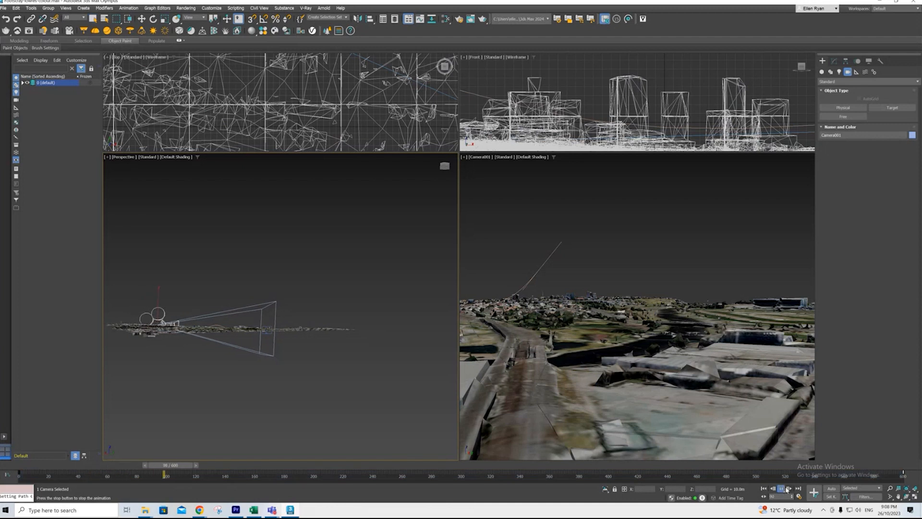
{"action": "left_click", "coordinate": [781, 488]}
{"action": "left_click", "coordinate": [728, 457]}
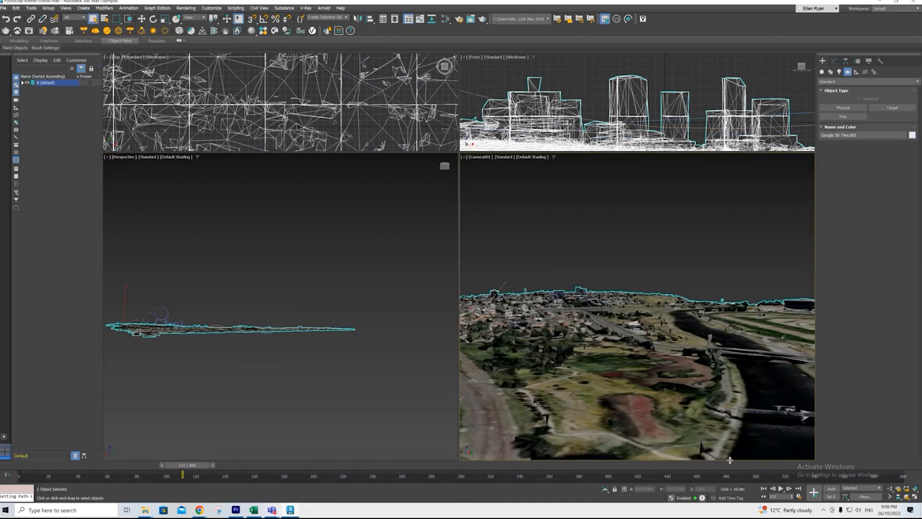
{"action": "left_click", "coordinate": [505, 183]}
{"action": "left_click", "coordinate": [781, 489]}
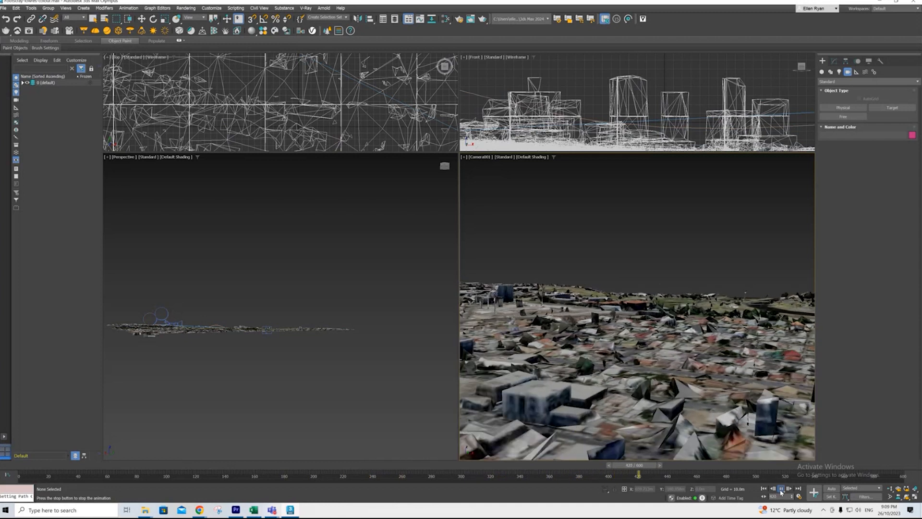
{"action": "left_click", "coordinate": [781, 489]}
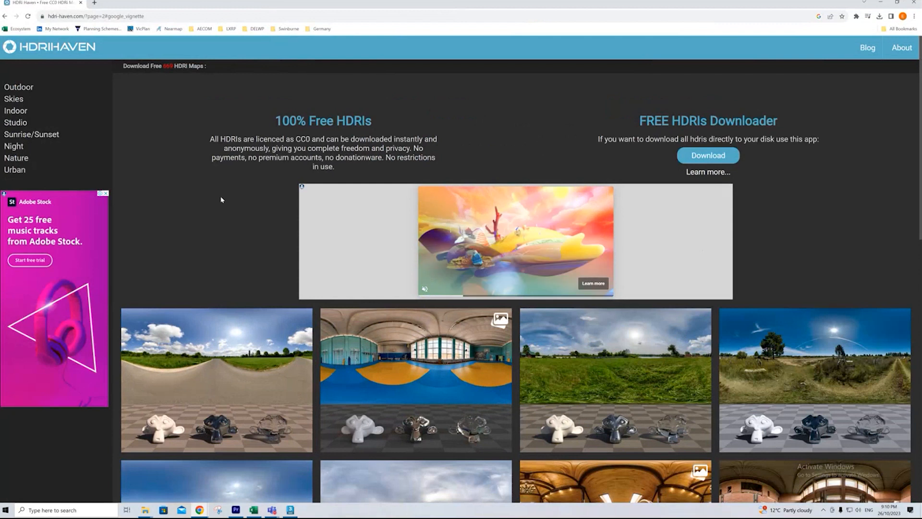
- Switch to the HDRI Haven site in the web browser, find the Factory Sunset Sky Dome and download its 8K HDRI map
{"action": "scroll", "coordinate": [234, 183], "scroll_direction": "down", "scroll_amount": 1}
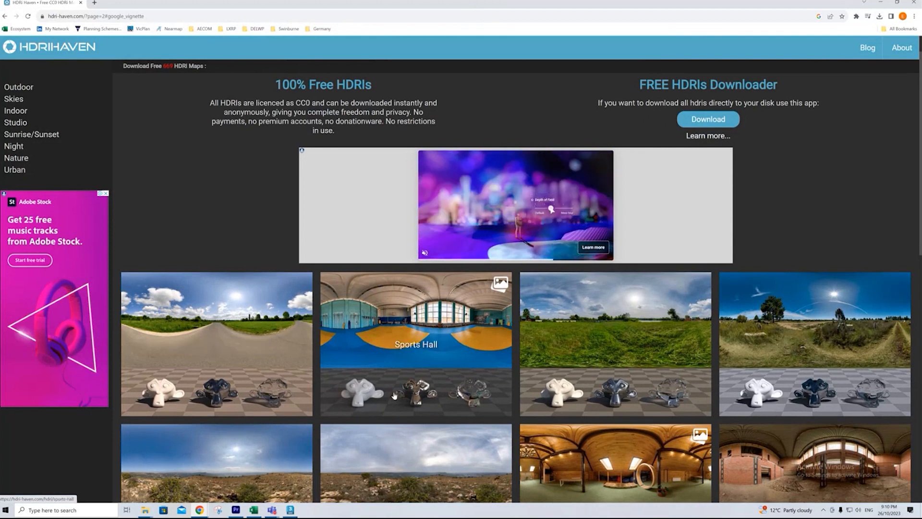
{"action": "scroll", "coordinate": [229, 188], "scroll_direction": "down", "scroll_amount": 5}
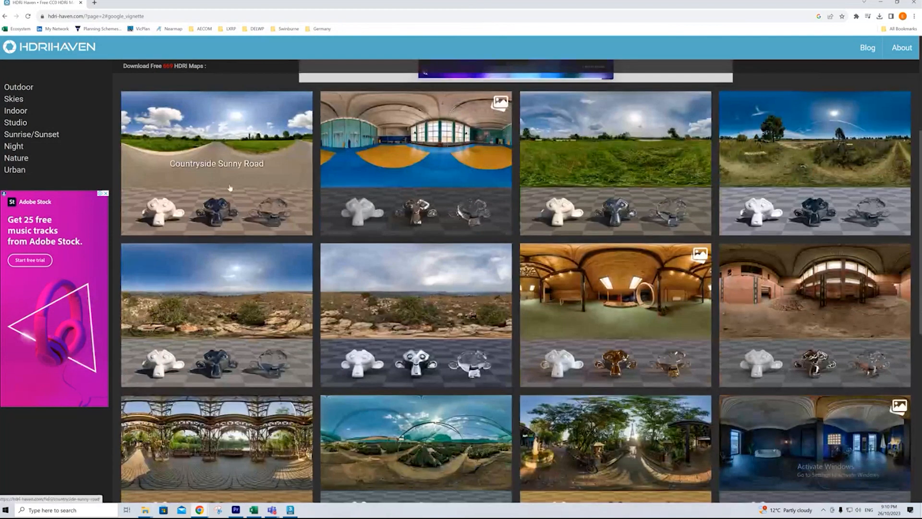
{"action": "scroll", "coordinate": [736, 294], "scroll_direction": "down", "scroll_amount": 4}
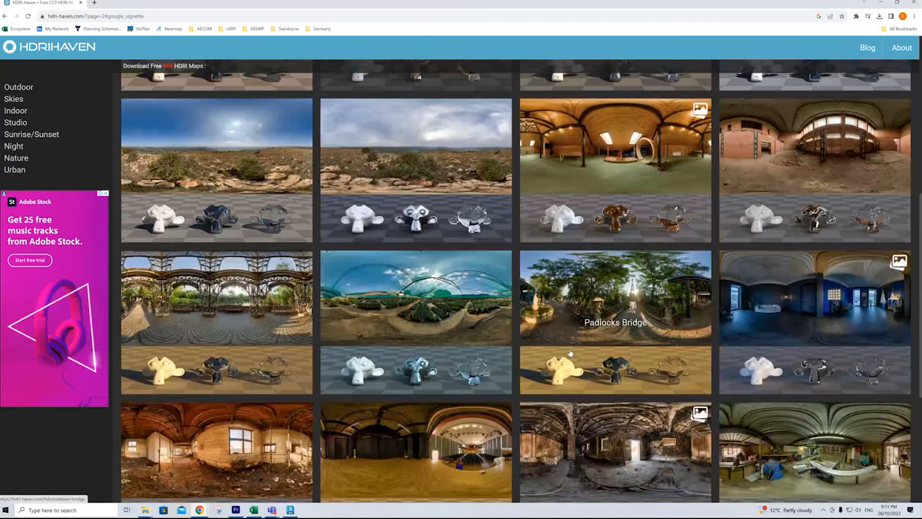
{"action": "scroll", "coordinate": [473, 369], "scroll_direction": "up", "scroll_amount": 4}
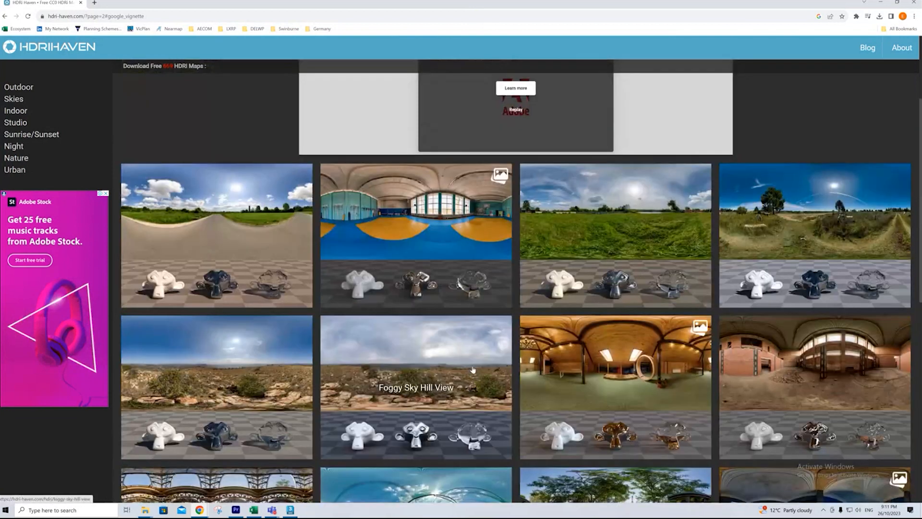
{"action": "scroll", "coordinate": [473, 369], "scroll_direction": "down", "scroll_amount": 6}
{"action": "left_click", "coordinate": [454, 364]}
{"action": "scroll", "coordinate": [457, 360], "scroll_direction": "down", "scroll_amount": 12}
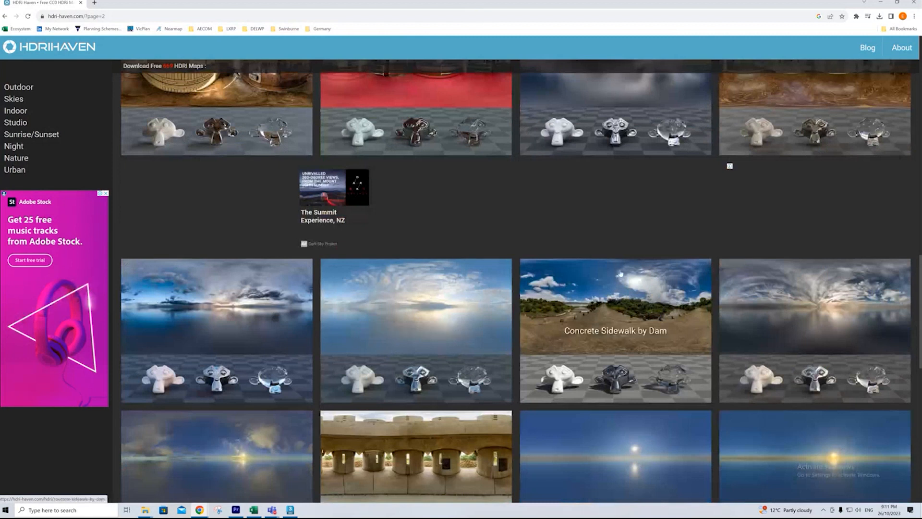
{"action": "scroll", "coordinate": [667, 233], "scroll_direction": "down", "scroll_amount": 2}
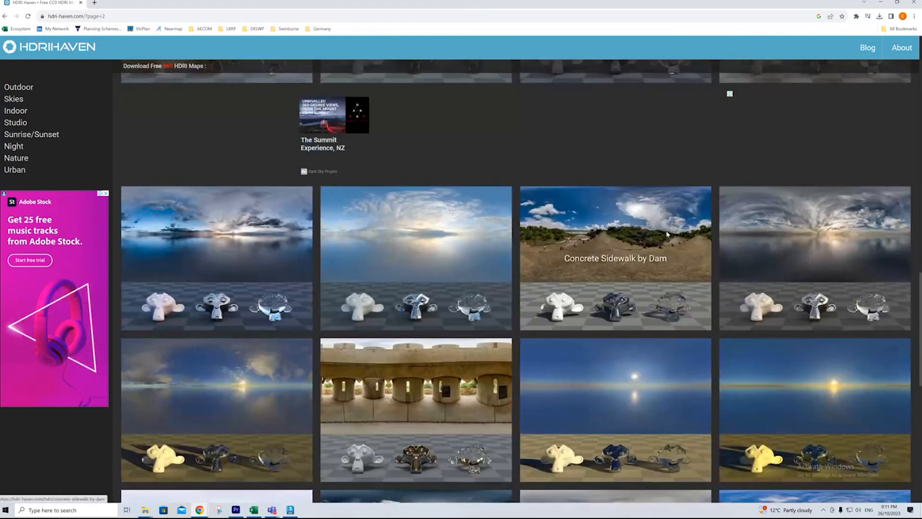
{"action": "left_click", "coordinate": [667, 234]}
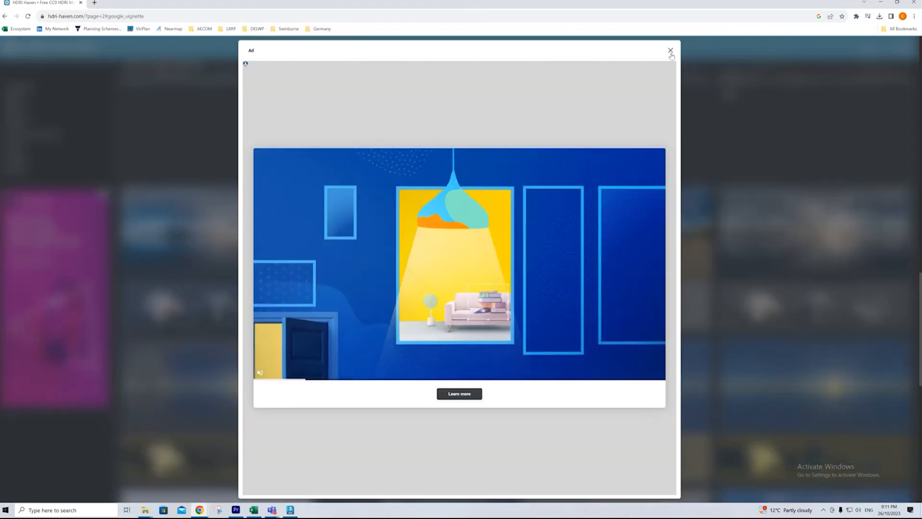
{"action": "left_click", "coordinate": [671, 50]}
{"action": "left_click", "coordinate": [478, 269]}
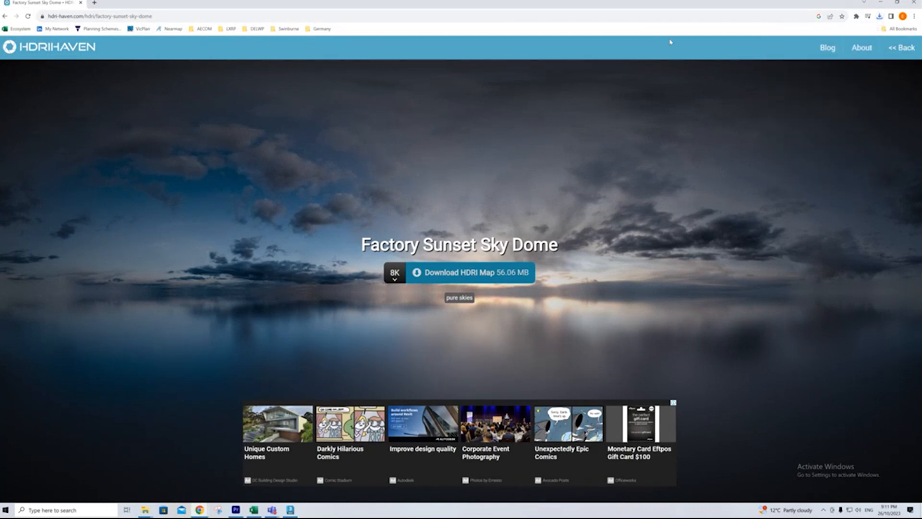
- Return to 3ds Max and choose the OSL HDRI Environment as the environment map in the Environment and Effects settings
{"action": "left_click", "coordinate": [879, 4]}
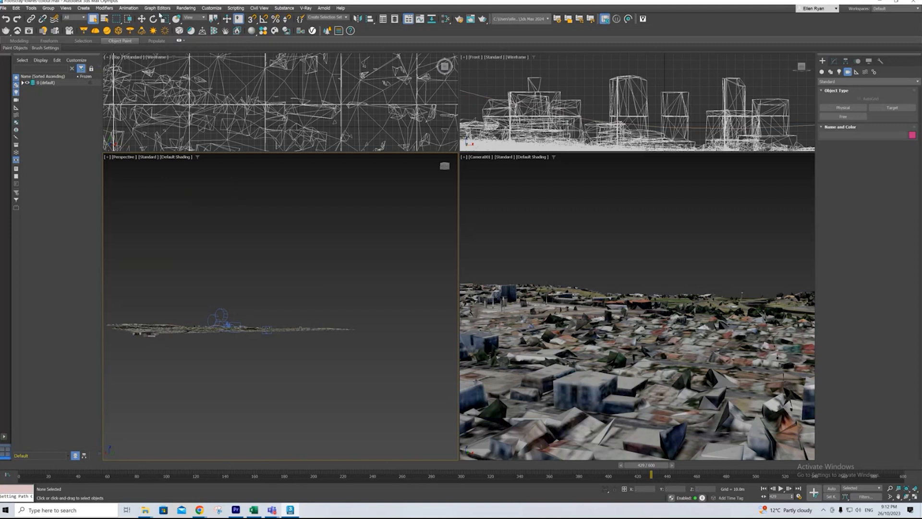
{"action": "left_click", "coordinate": [186, 8]}
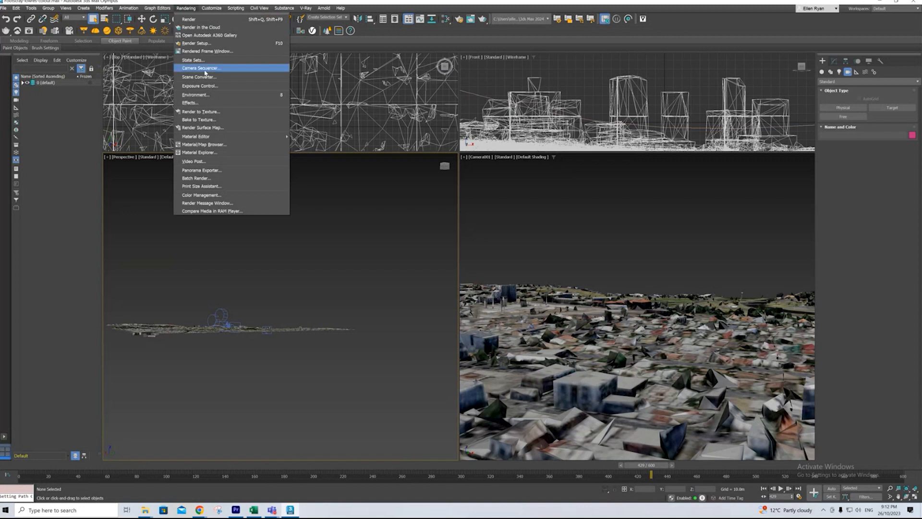
{"action": "left_click", "coordinate": [211, 95]}
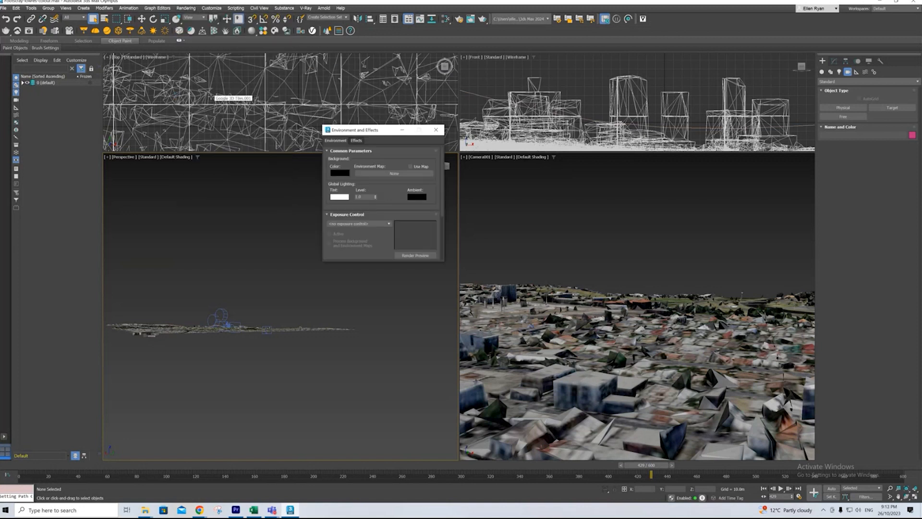
{"action": "left_click", "coordinate": [374, 173]}
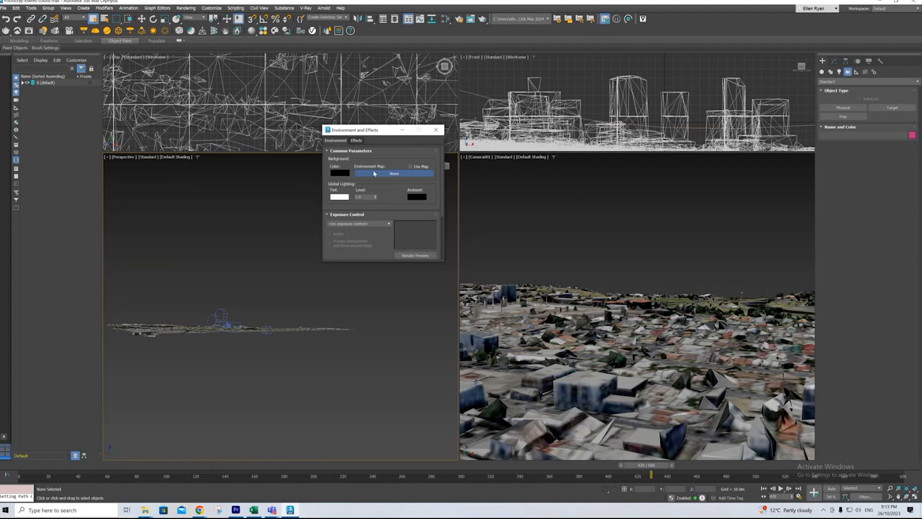
{"action": "left_click", "coordinate": [384, 182]}
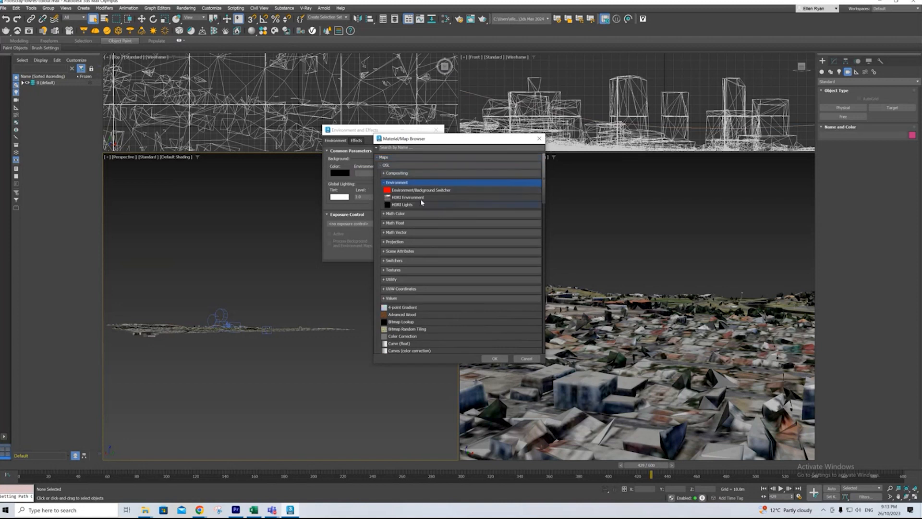
{"action": "double_click", "coordinate": [406, 198]}
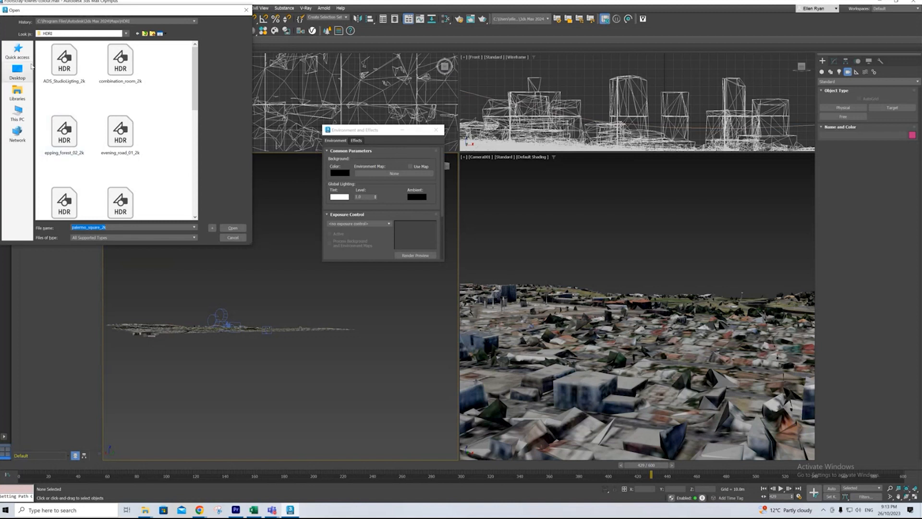
- Load the downloaded HDR sky from the Downloads folder into the environment map, render its preview and close the environment settings
{"action": "left_click", "coordinate": [17, 113]}
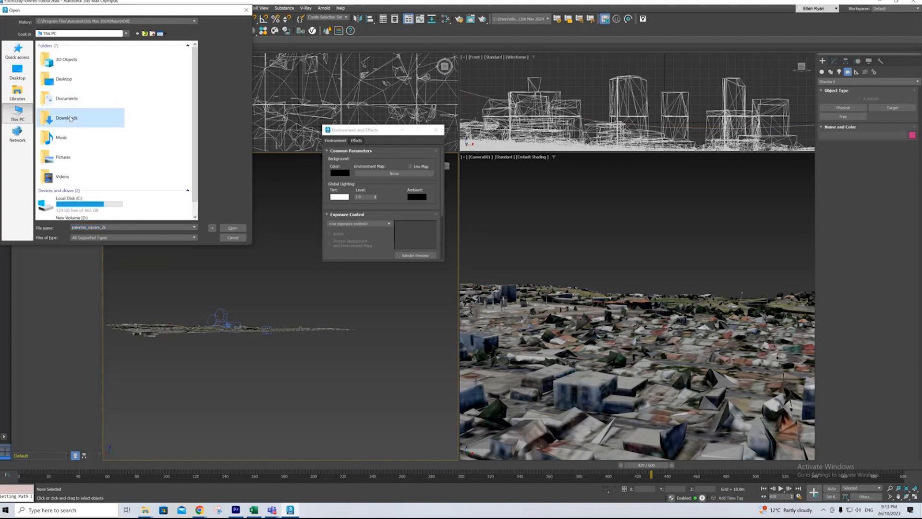
{"action": "double_click", "coordinate": [71, 119]}
{"action": "left_click", "coordinate": [67, 60]}
{"action": "left_click", "coordinate": [233, 229]}
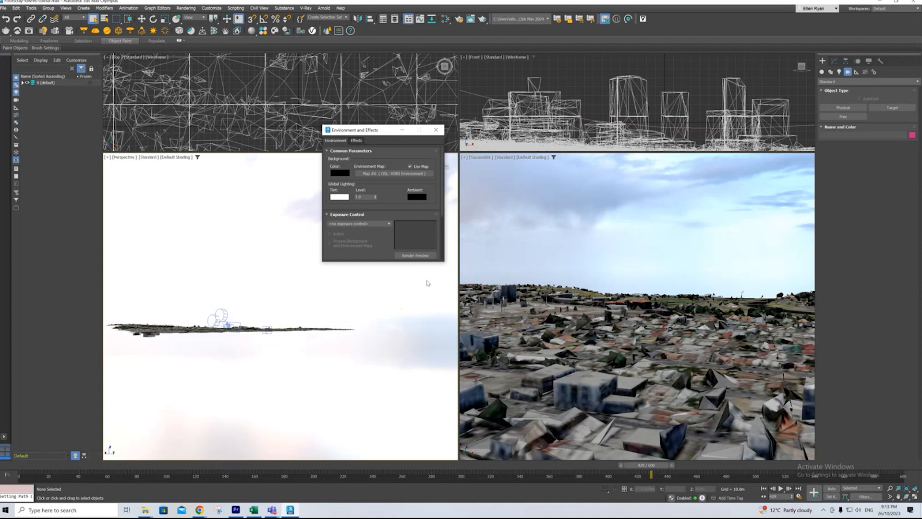
{"action": "left_click", "coordinate": [421, 256]}
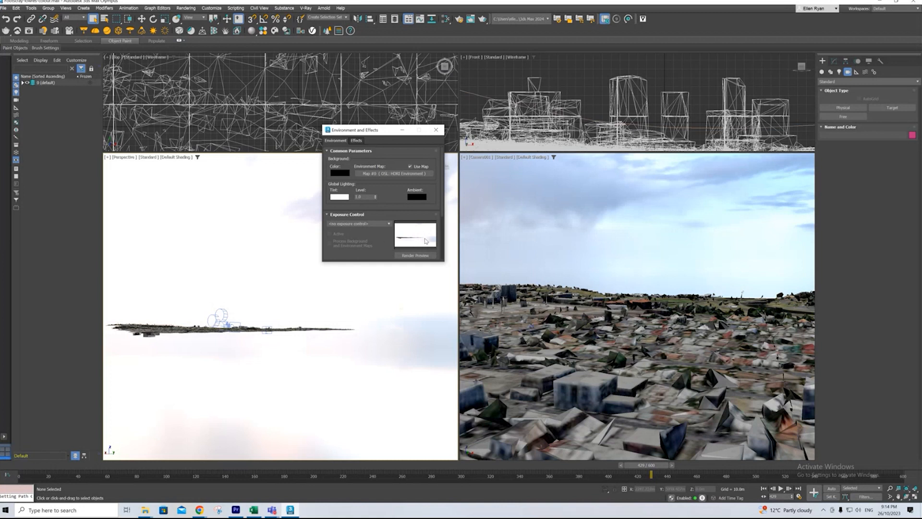
{"action": "left_click", "coordinate": [436, 129]}
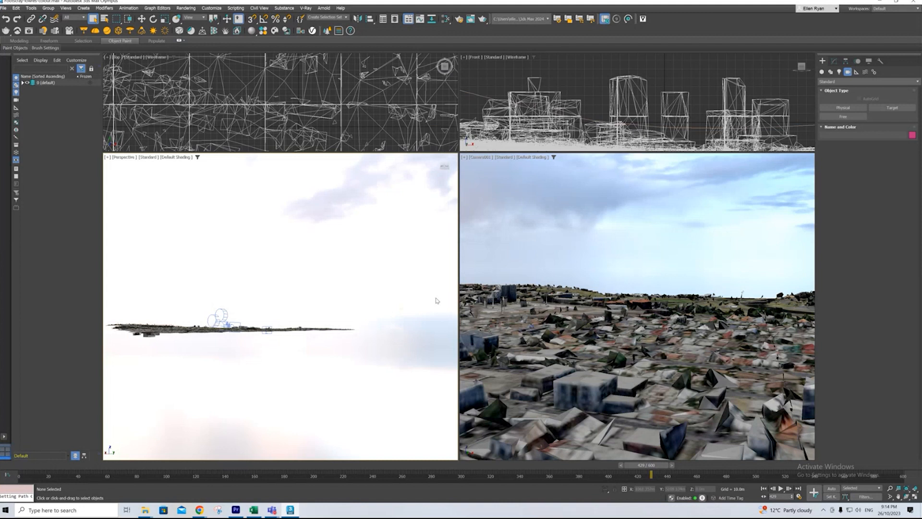